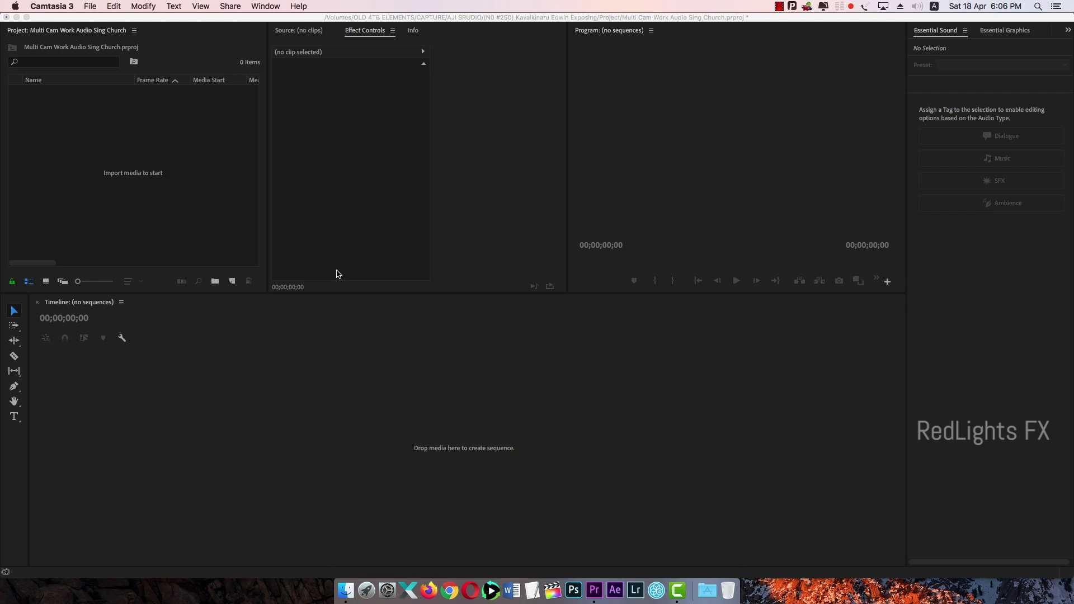
- Bring Premiere Pro, showing the empty Multi Cam Work Audio Sing Church project, to the front
{"action": "left_click", "coordinate": [475, 323]}
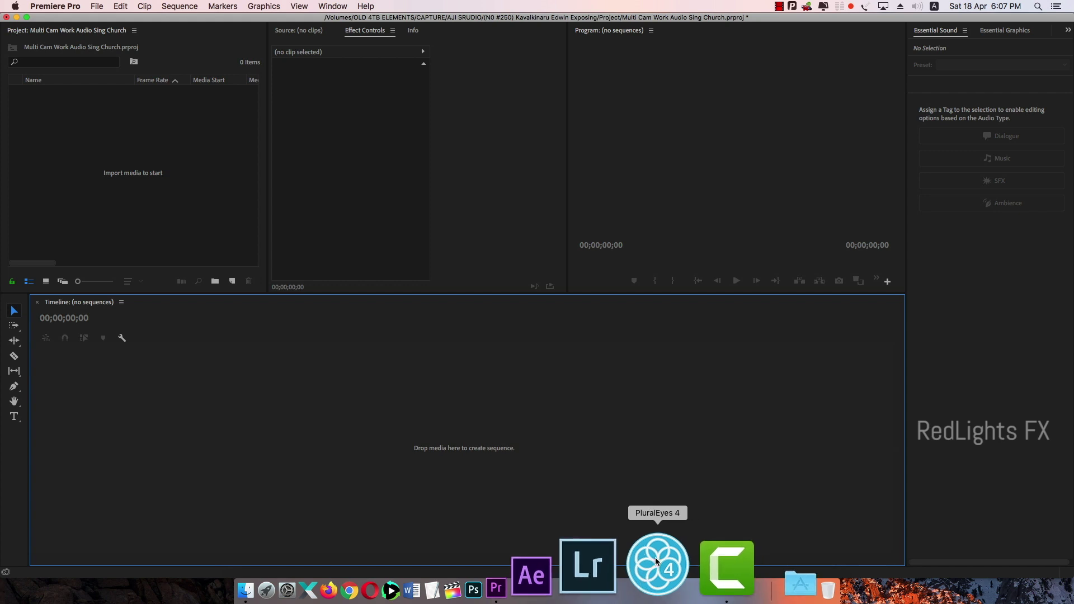
- Switch to PluralEyes 4, reposition its window and minimize Premiere Pro
{"action": "left_click", "coordinate": [656, 557]}
{"action": "left_click_drag", "start_coordinate": [490, 106], "coordinate": [543, 88]}
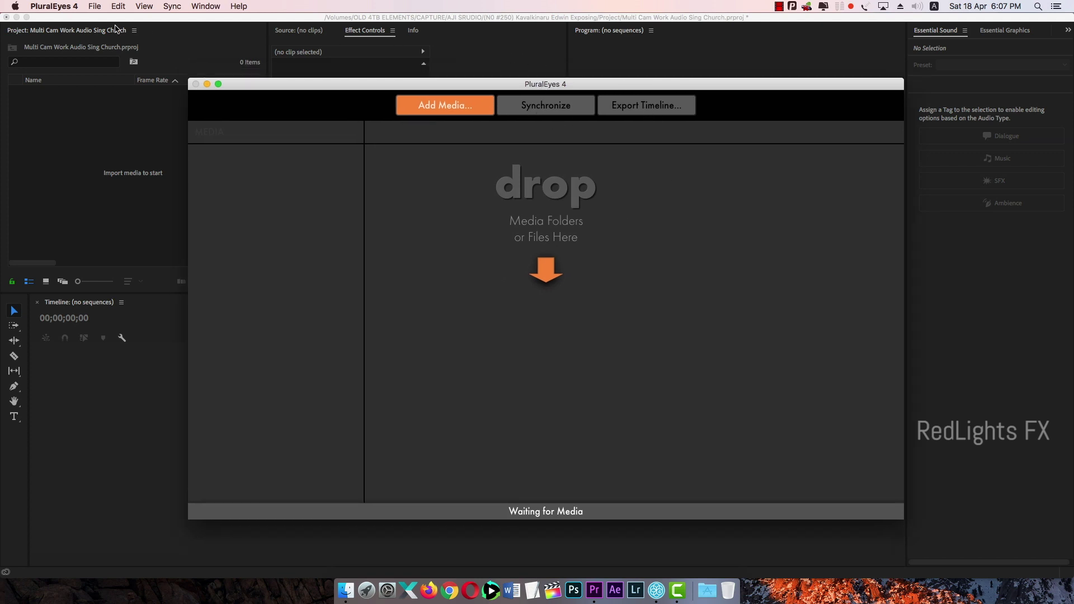
{"action": "left_click", "coordinate": [16, 17]}
{"action": "left_click_drag", "start_coordinate": [563, 87], "coordinate": [500, 63]}
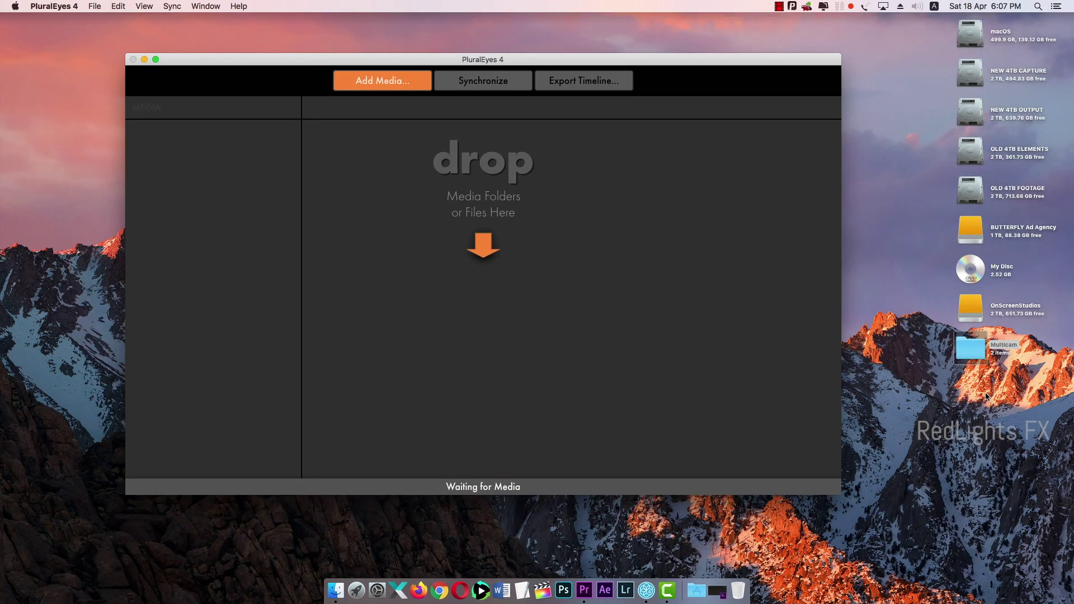
- Open the Desktop's Multicam folder beside PluralEyes and select Cam 1 and Cam 2
{"action": "left_click", "coordinate": [973, 352]}
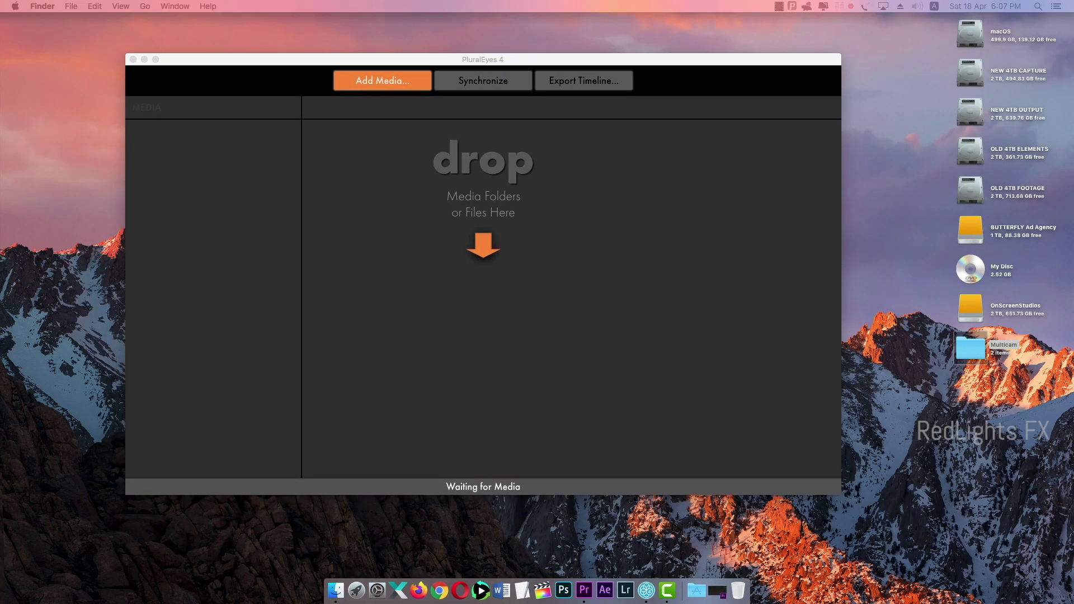
{"action": "key", "text": "super+o"}
{"action": "left_click_drag", "start_coordinate": [513, 115], "coordinate": [358, 92]}
{"action": "left_click_drag", "start_coordinate": [600, 163], "coordinate": [573, 137]}
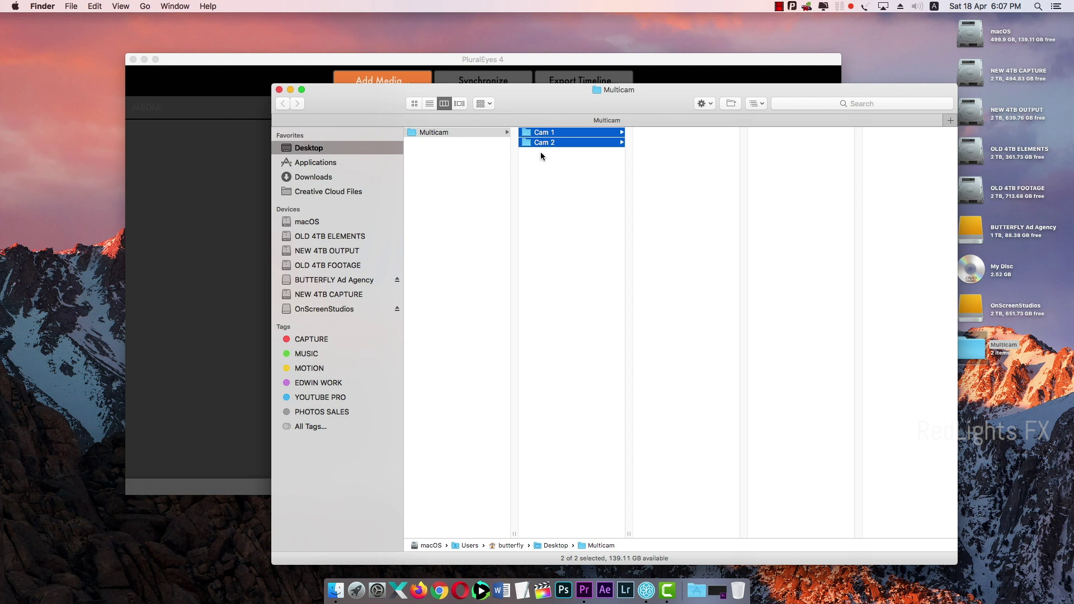
- Browse the Cam 1 and Cam 2 clips, then add the Cam 1 folder's 127 clips to PluralEyes
{"action": "left_click", "coordinate": [540, 152]}
{"action": "left_click", "coordinate": [549, 143]}
{"action": "left_click", "coordinate": [557, 134]}
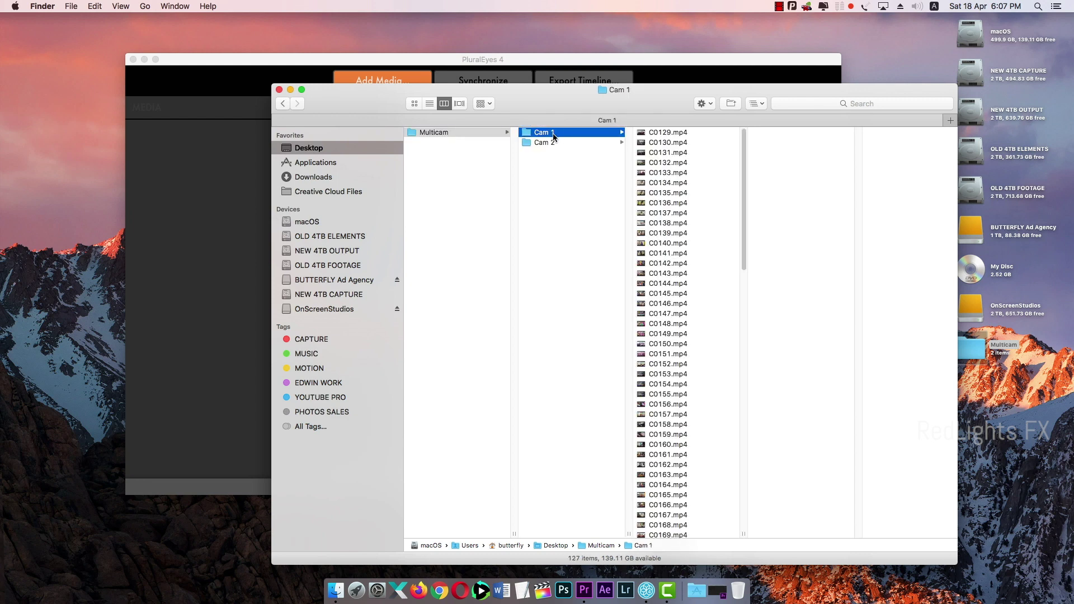
{"action": "left_click", "coordinate": [551, 143]}
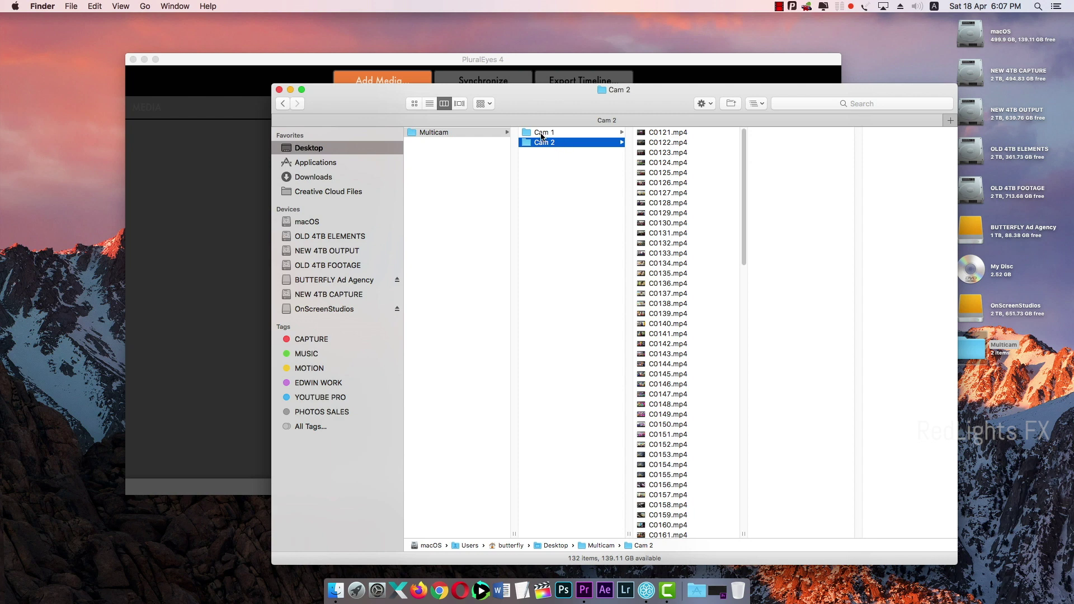
{"action": "left_click", "coordinate": [546, 134]}
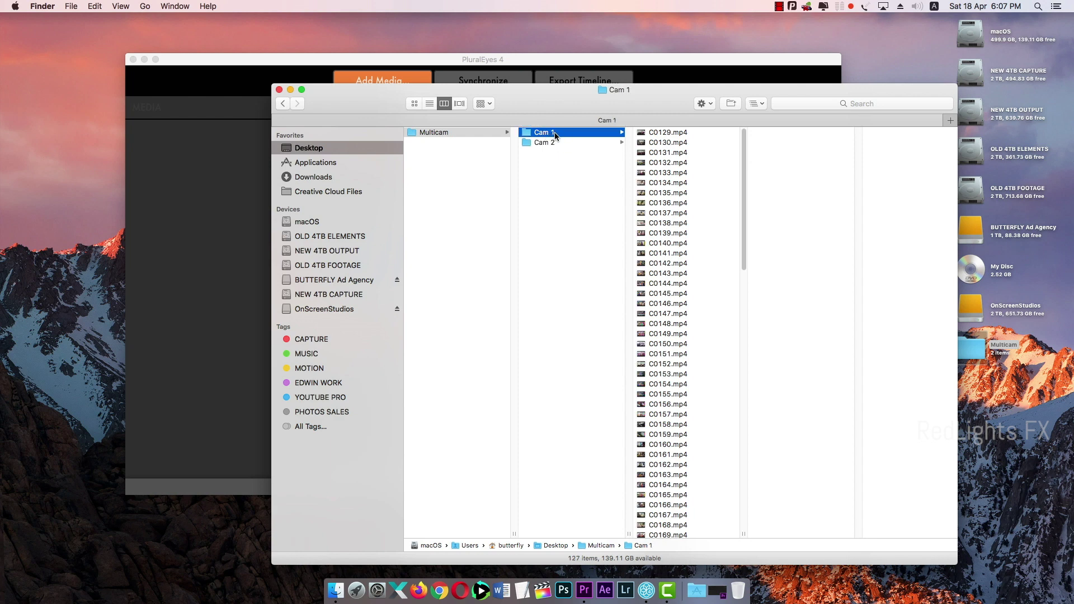
{"action": "left_click_drag", "start_coordinate": [530, 133], "coordinate": [229, 192]}
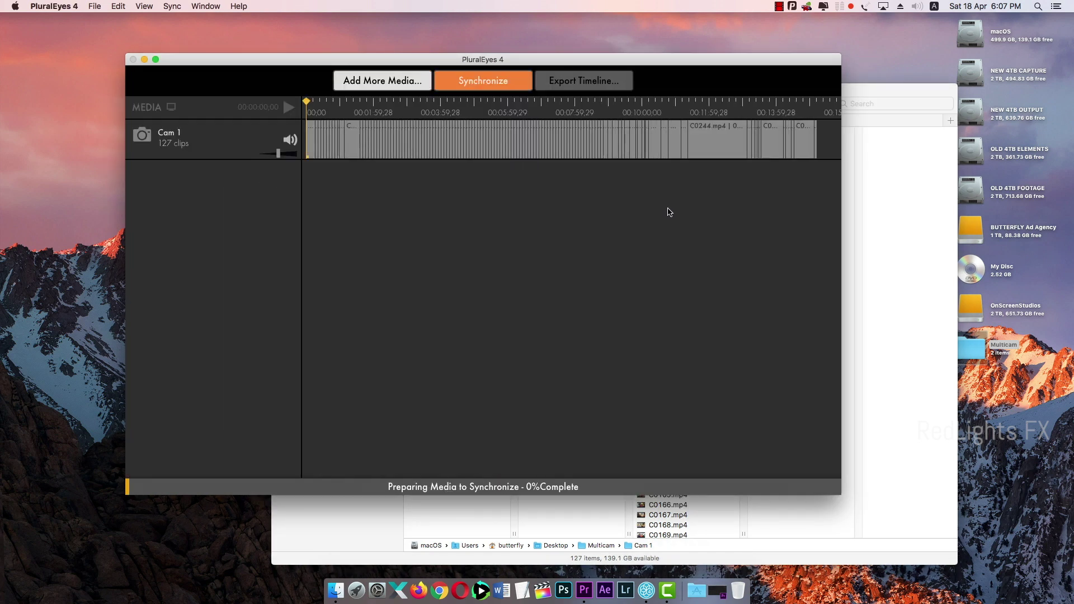
- Let Cam 1 media preparation pass 59%, then bring Premiere Pro back in front
{"action": "left_click_drag", "start_coordinate": [484, 59], "coordinate": [486, 66]}
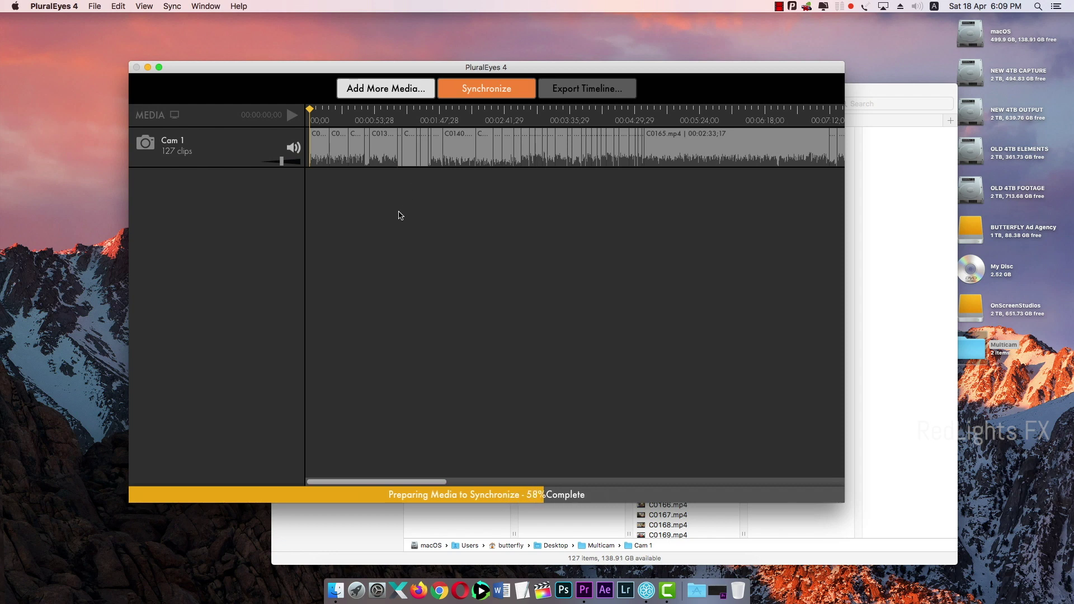
{"action": "left_click", "coordinate": [586, 585]}
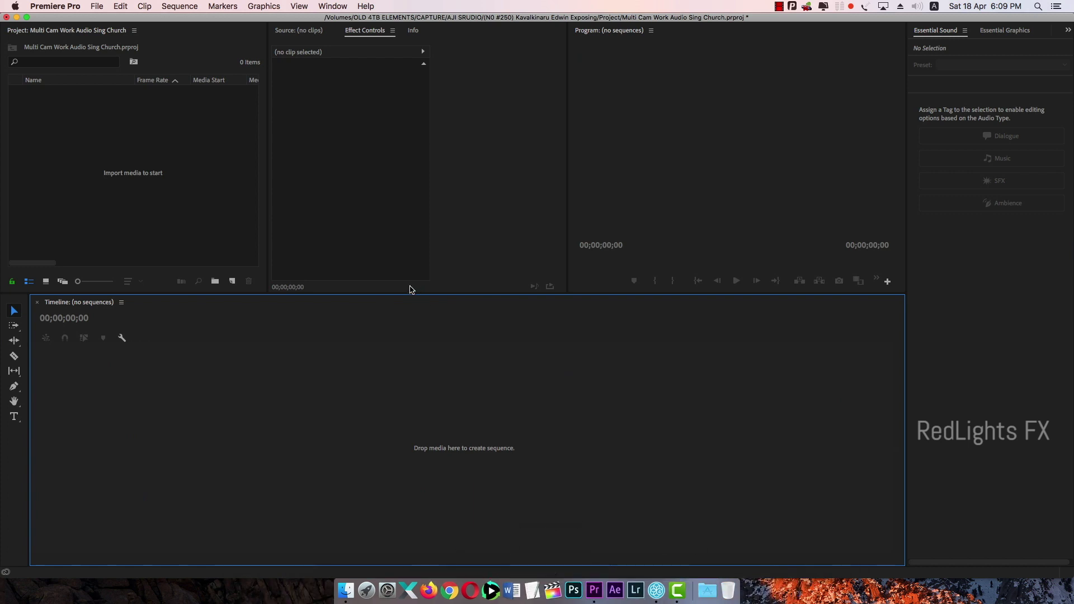
- Check Premiere's Window > Extensions for PluralEyes 4, then minimize Premiere and return to PluralEyes
{"action": "left_click", "coordinate": [329, 8]}
{"action": "mouse_move", "coordinate": [340, 48]}
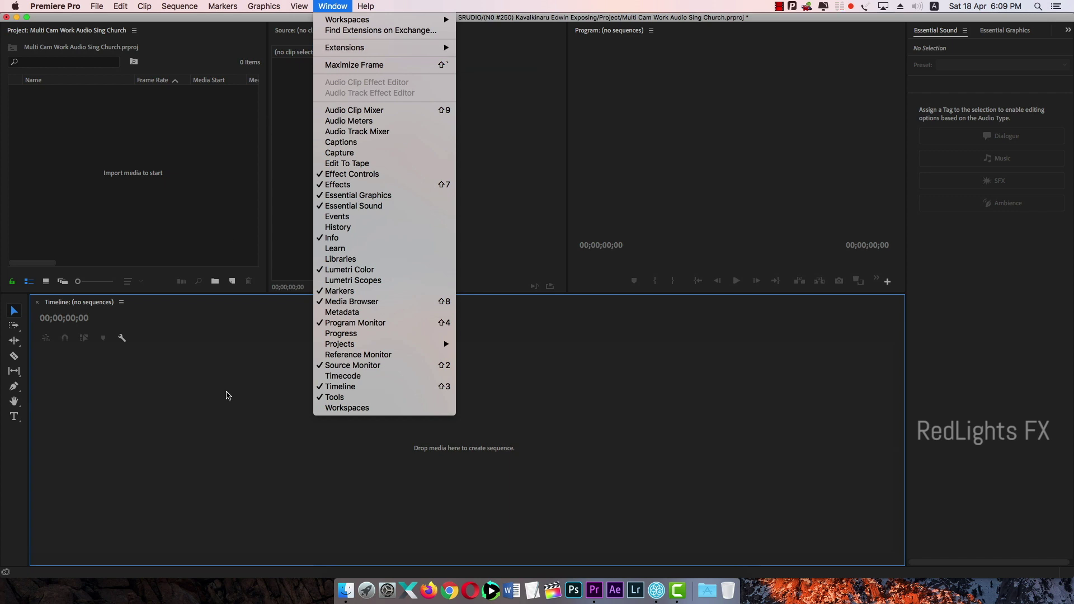
{"action": "mouse_move", "coordinate": [425, 48]}
{"action": "left_click", "coordinate": [212, 156]}
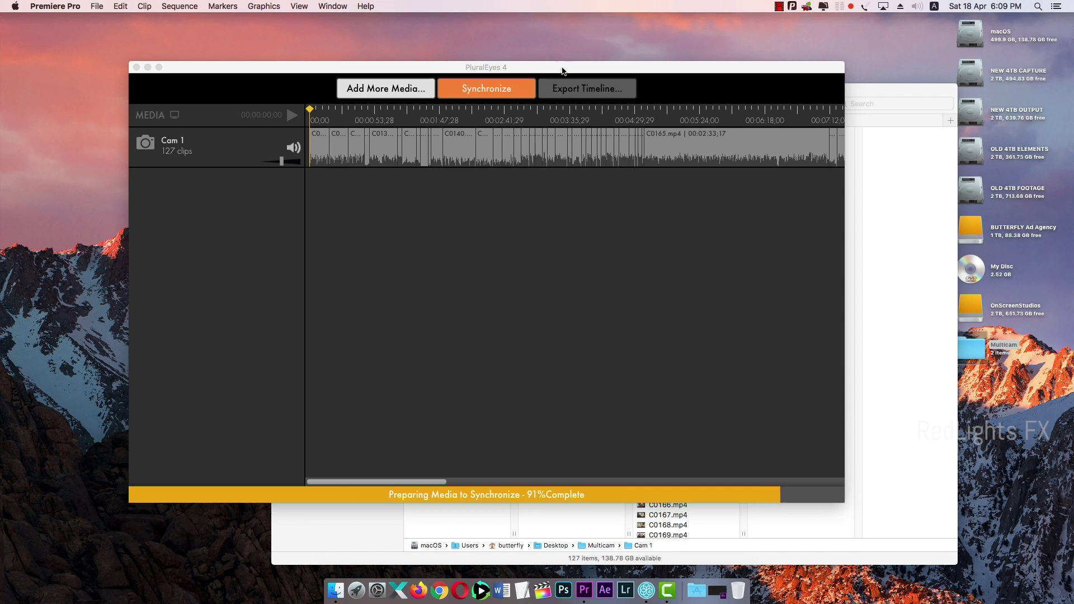
{"action": "left_click_drag", "start_coordinate": [562, 71], "coordinate": [575, 68]}
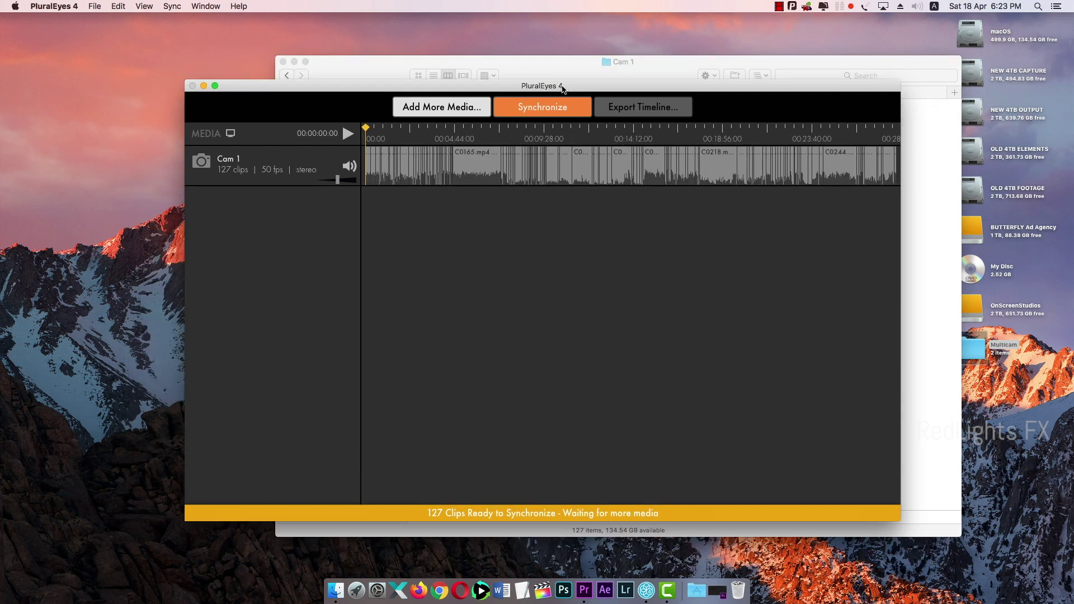
- Add the Cam 2 folder's 61 clips to PluralEyes, making 188 clips in total
{"action": "left_click_drag", "start_coordinate": [575, 84], "coordinate": [563, 91]}
{"action": "left_click", "coordinate": [628, 70]}
{"action": "left_click", "coordinate": [565, 115]}
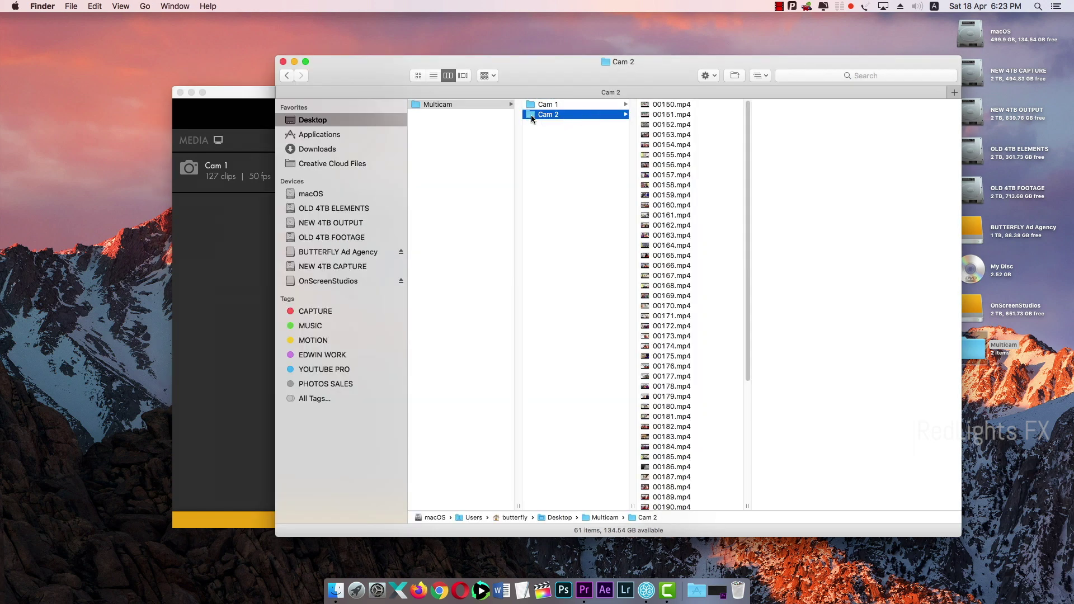
{"action": "left_click_drag", "start_coordinate": [531, 116], "coordinate": [225, 256]}
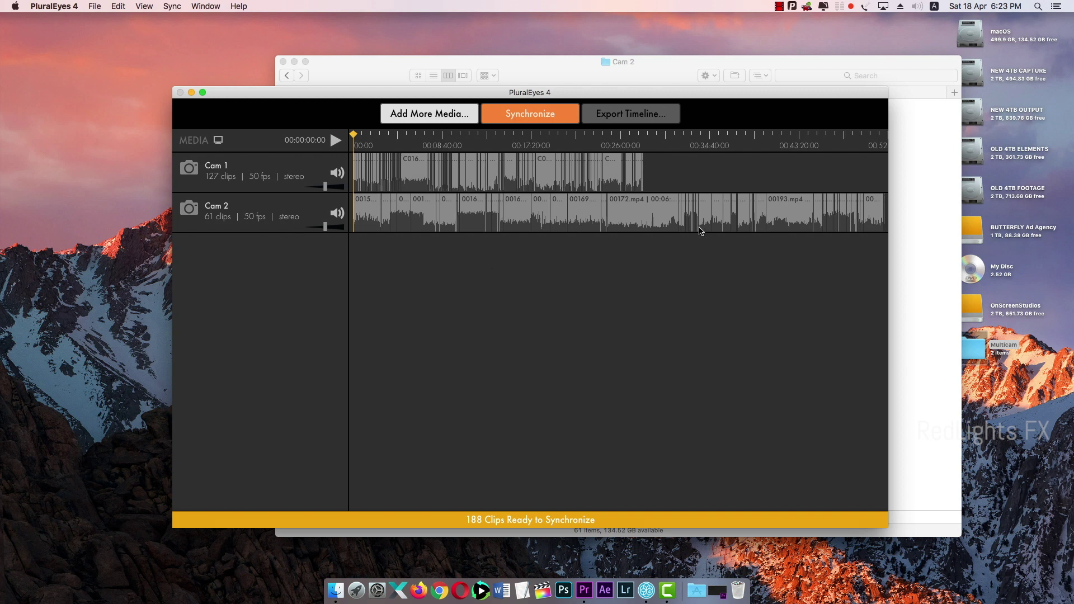
{"action": "left_click_drag", "start_coordinate": [596, 91], "coordinate": [567, 87]}
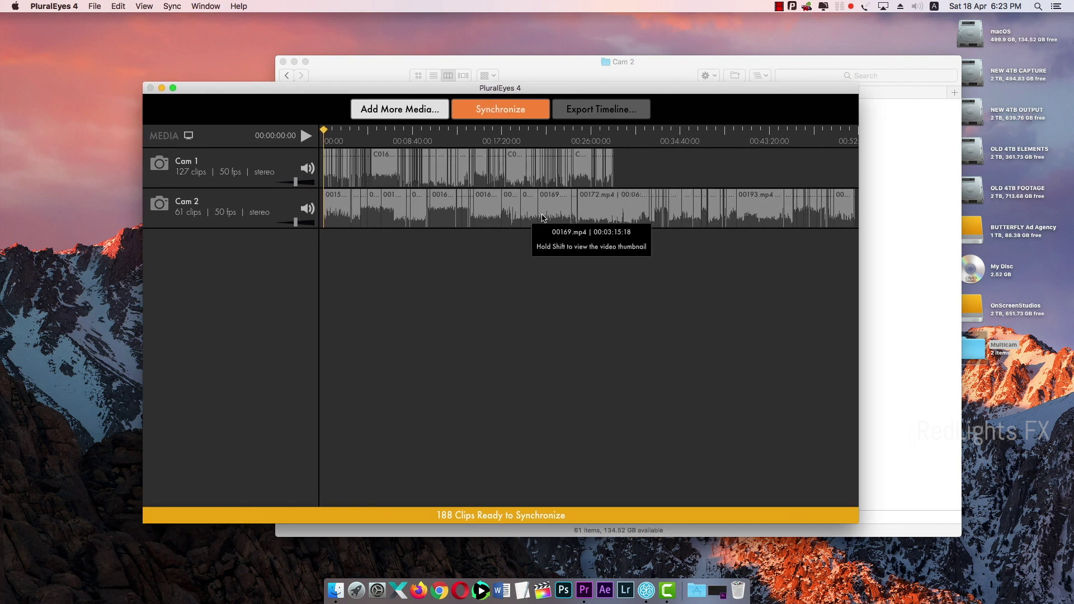
- Synchronize all 188 clips, leaving 60 synchronized across the Cam 1 and Cam 2 tracks
{"action": "left_click", "coordinate": [519, 119]}
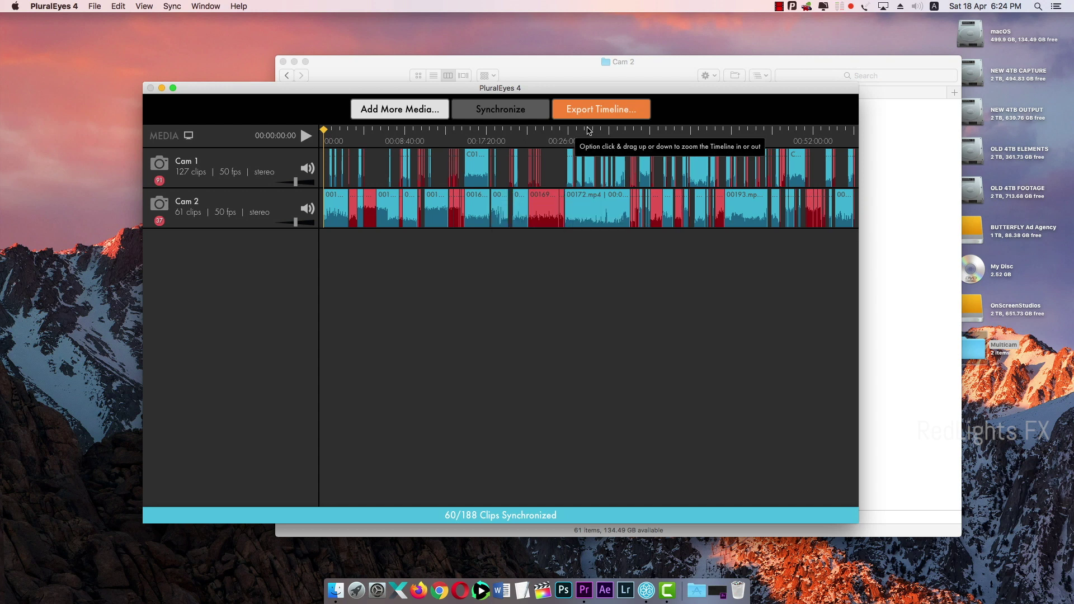
- Set the timeline export to save as Cam XML.xml in the Desktop's Multicam folder
{"action": "left_click", "coordinate": [594, 113]}
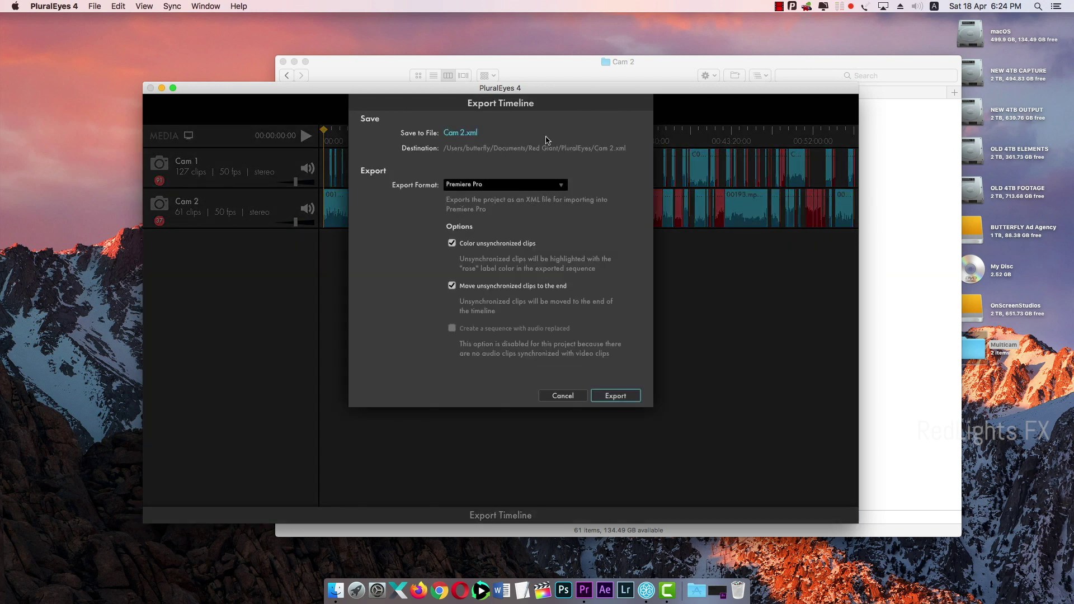
{"action": "left_click", "coordinate": [457, 134]}
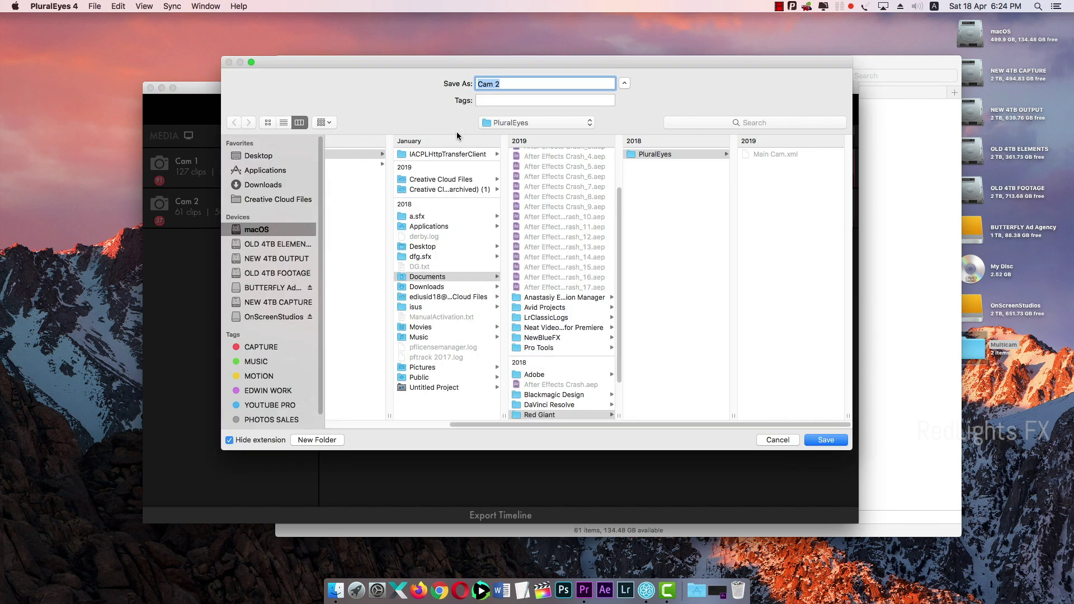
{"action": "left_click", "coordinate": [263, 158]}
{"action": "left_click", "coordinate": [355, 155]}
{"action": "left_click", "coordinate": [519, 84]}
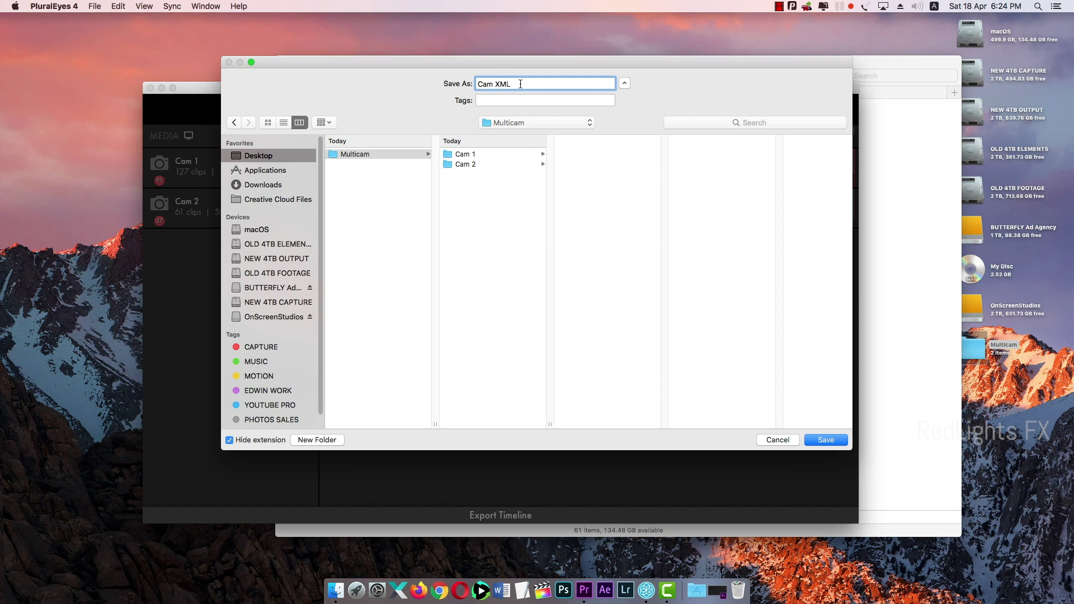
{"action": "left_click", "coordinate": [823, 444]}
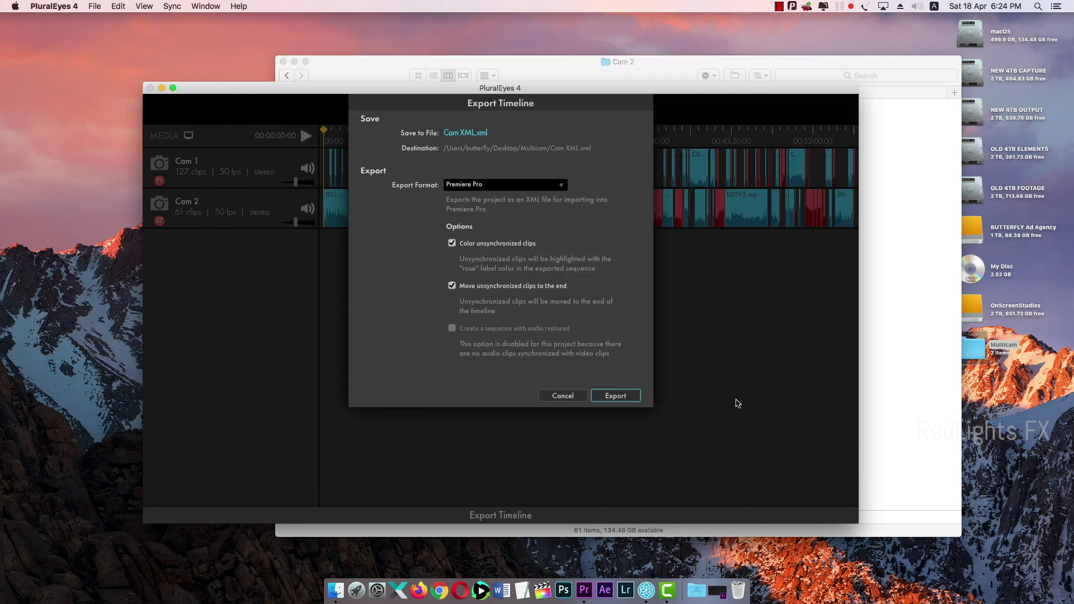
- Export for Premiere Pro with unsynchronized clips coloured and moved to the end
{"action": "left_click", "coordinate": [509, 189]}
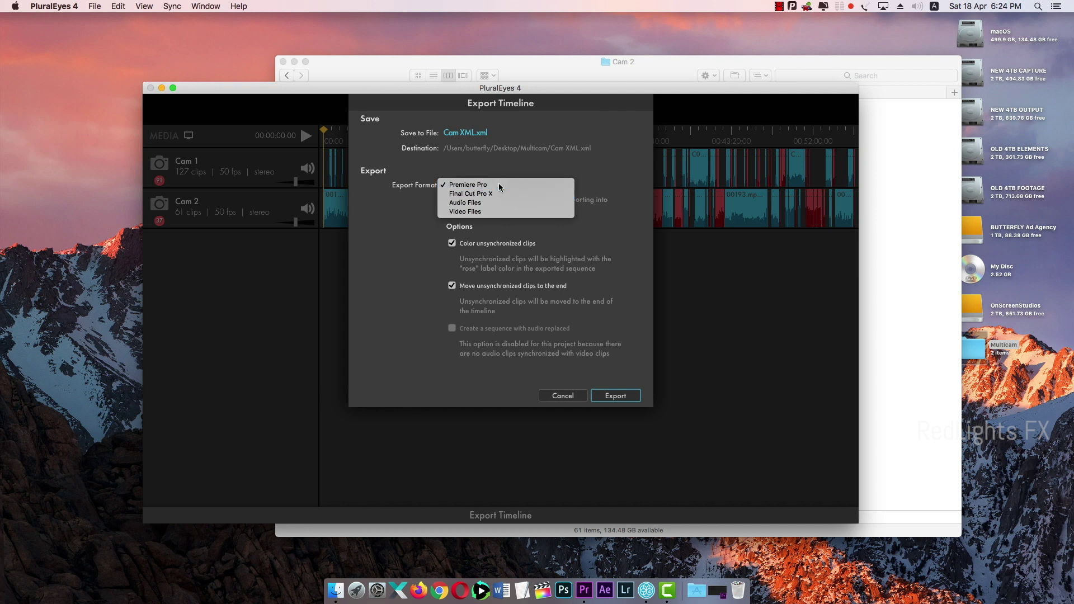
{"action": "left_click", "coordinate": [500, 184]}
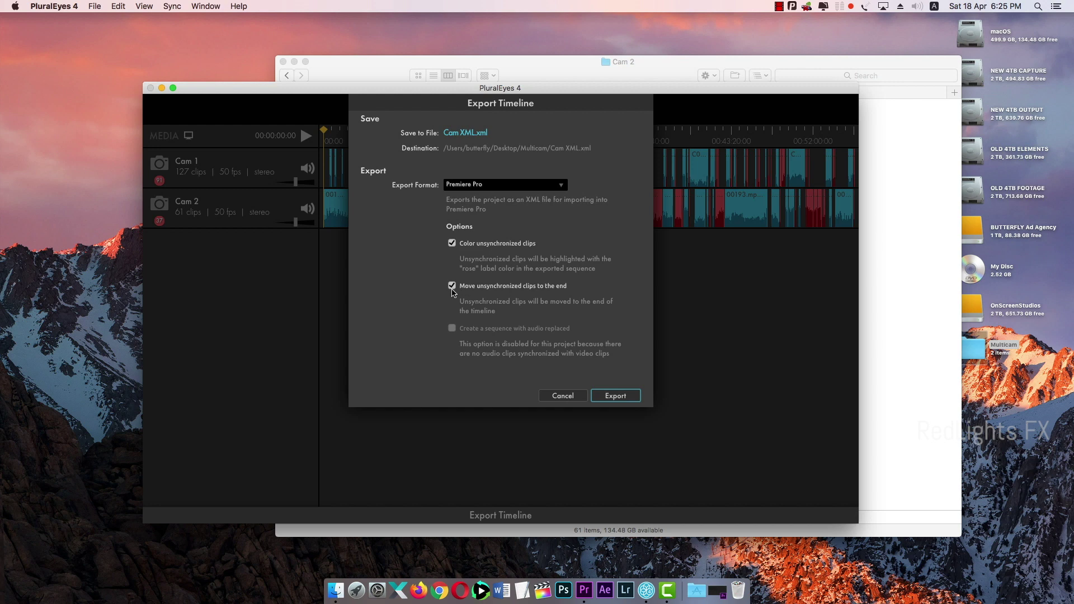
{"action": "left_click", "coordinate": [452, 286]}
{"action": "left_click", "coordinate": [453, 287]}
{"action": "left_click", "coordinate": [452, 287]}
{"action": "left_click", "coordinate": [452, 288]}
{"action": "left_click", "coordinate": [615, 395]}
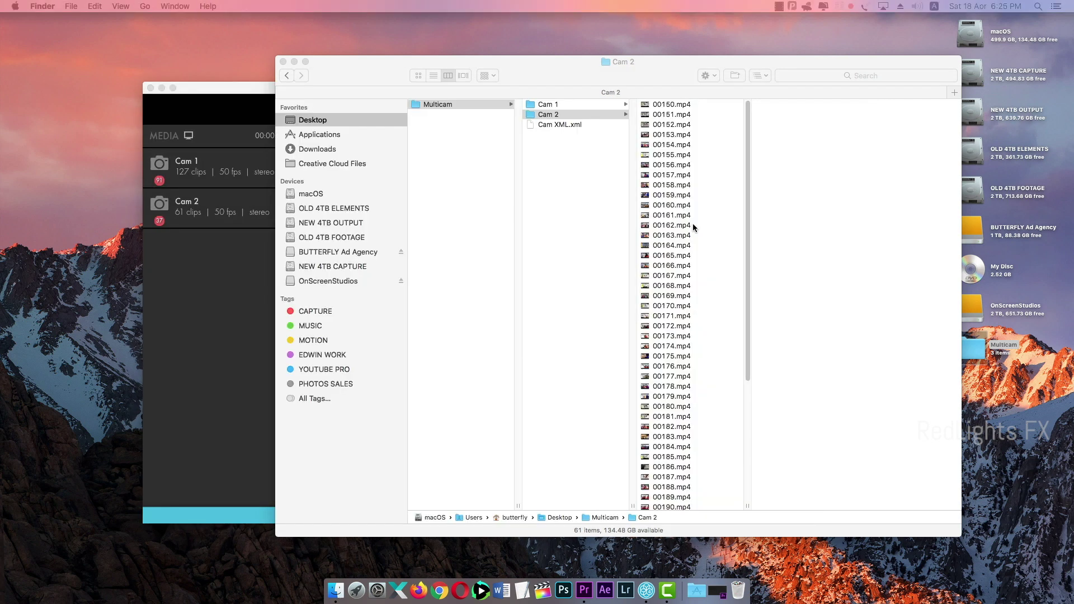
- Open the exported Cam XML.xml from the Multicam folder in Premiere Pro
{"action": "left_click", "coordinate": [266, 91]}
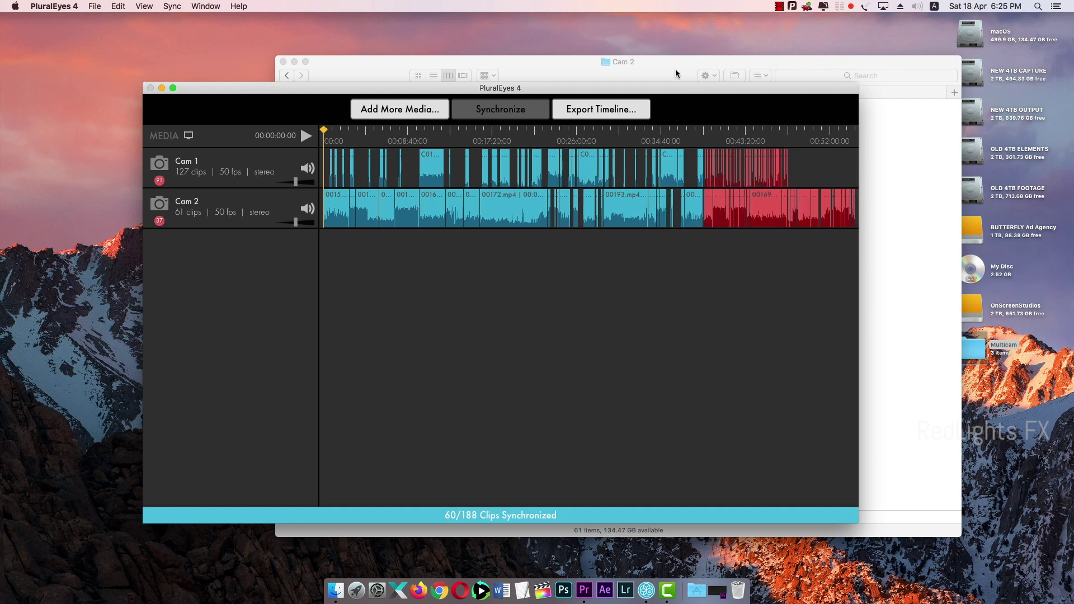
{"action": "left_click", "coordinate": [657, 73]}
{"action": "left_click", "coordinate": [540, 126]}
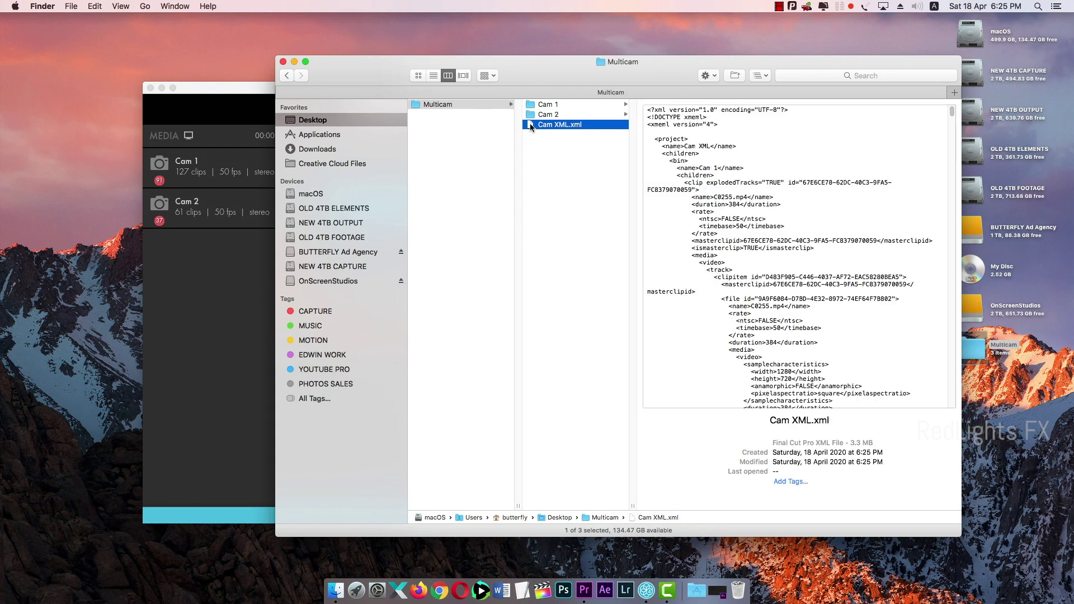
{"action": "left_click_drag", "start_coordinate": [529, 124], "coordinate": [134, 226]}
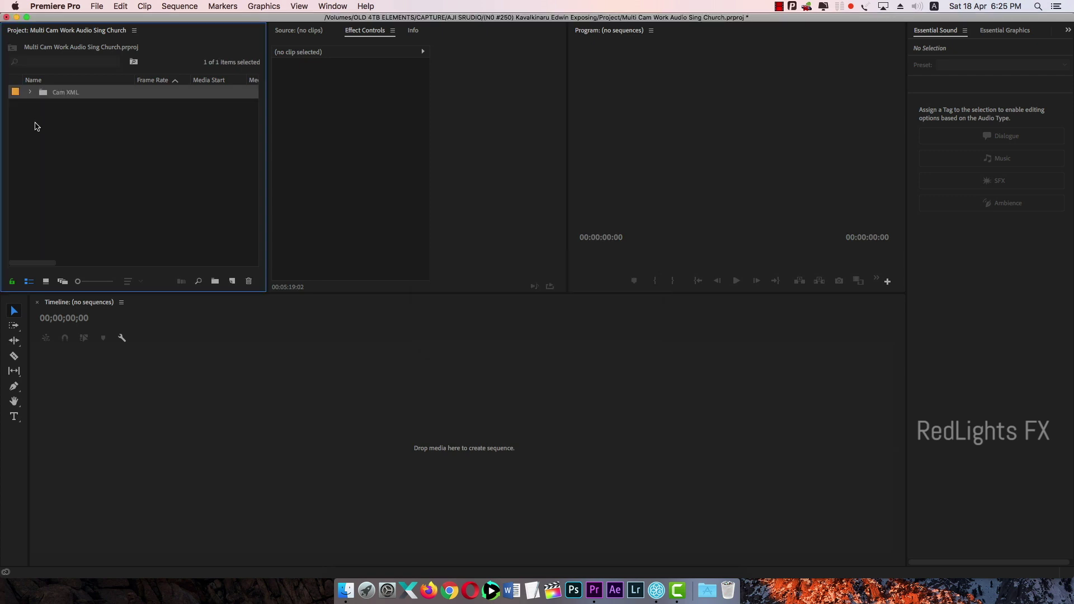
- Open Synced Sequence from the Cam XML bin, zoomed out with taller tracks
{"action": "left_click", "coordinate": [30, 92]}
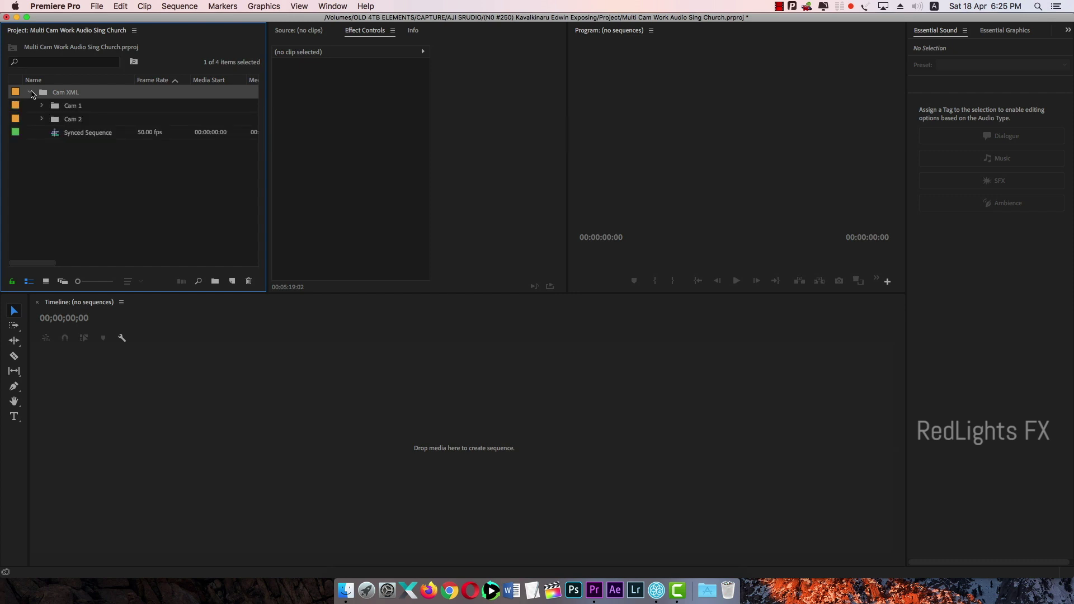
{"action": "double_click", "coordinate": [58, 137]}
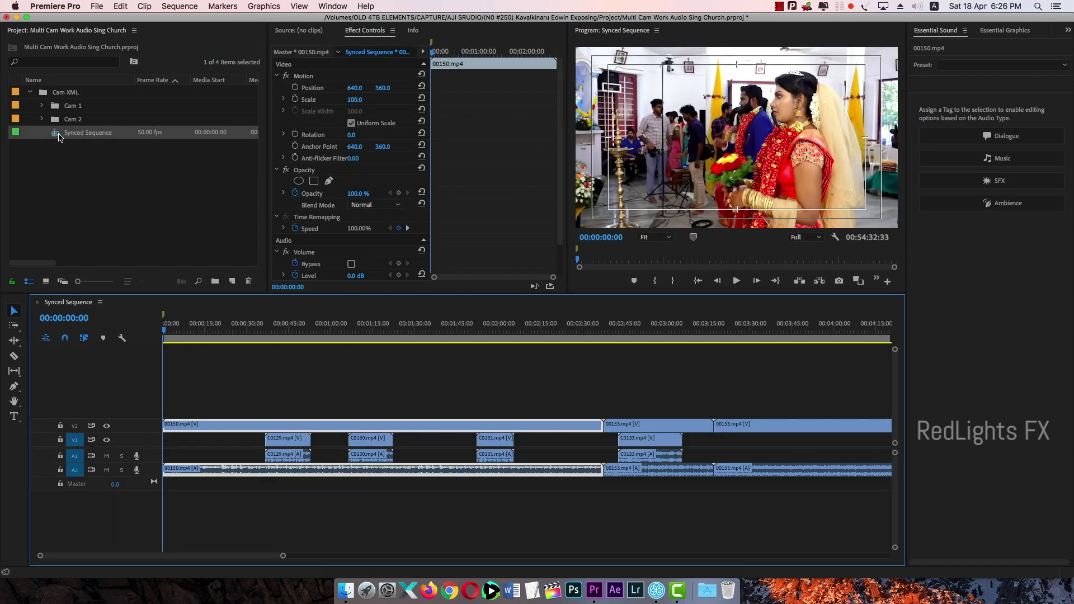
{"action": "left_click", "coordinate": [391, 368]}
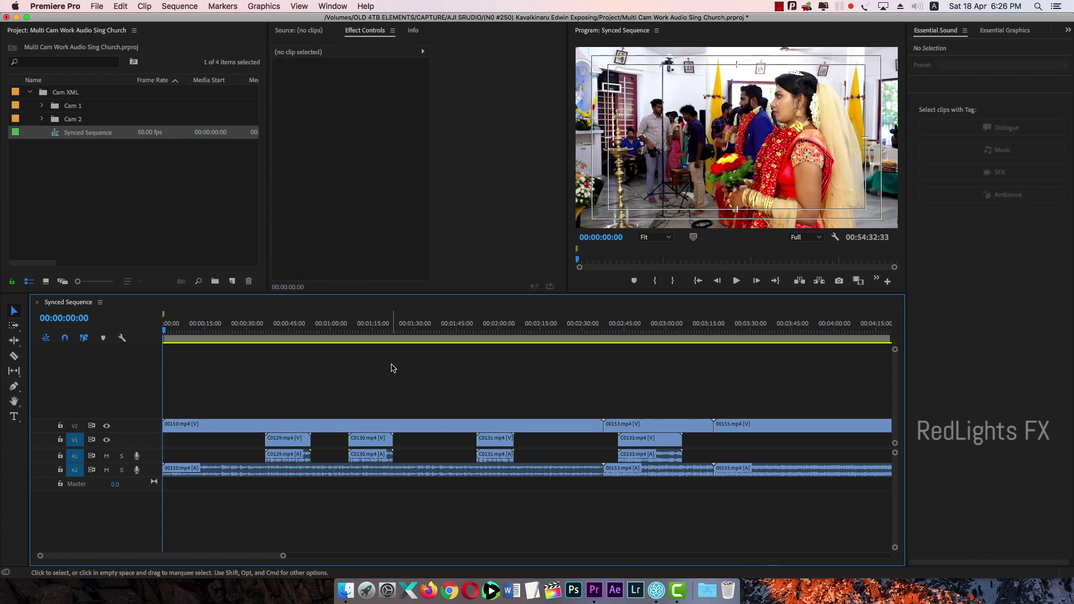
{"action": "key", "text": "minus"}
{"action": "key", "text": "minus"}
{"action": "key", "text": "minus"}
{"action": "key", "text": "minus"}
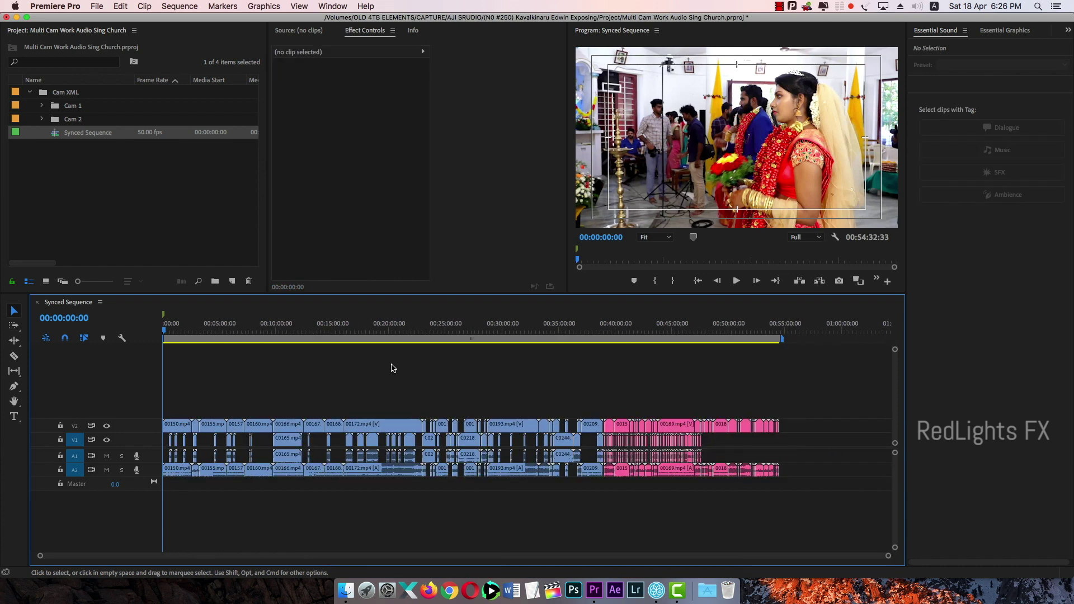
{"action": "key", "text": "shift+equal"}
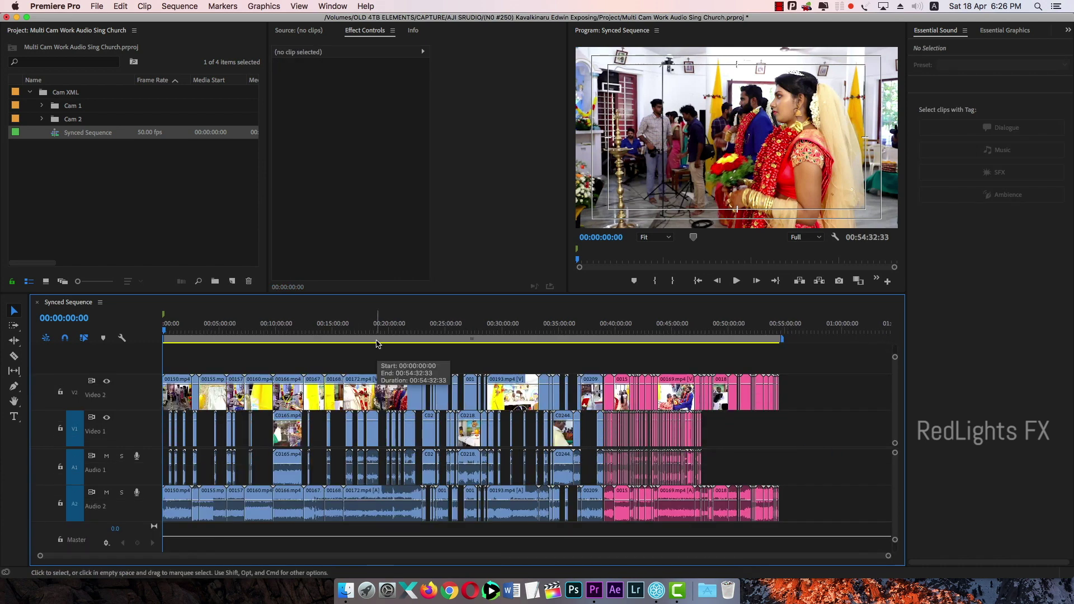
- Zoom the timeline in around clip 00168 near 00:14:44:42
{"action": "left_click", "coordinate": [324, 326]}
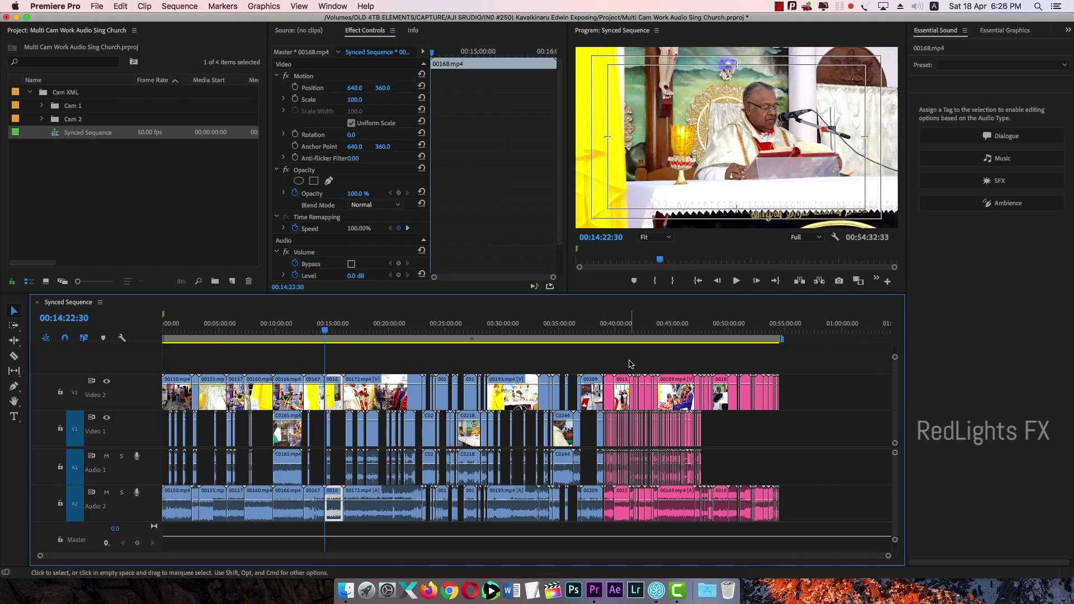
{"action": "key", "text": "equal"}
{"action": "key", "text": "equal"}
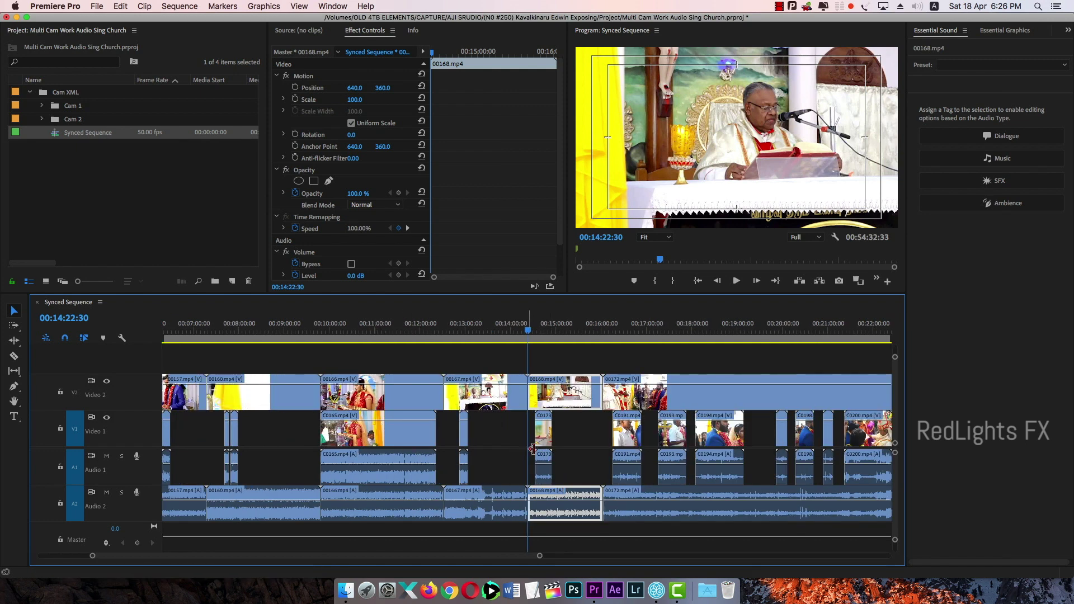
{"action": "left_click", "coordinate": [543, 334]}
{"action": "key", "text": "equal"}
{"action": "key", "text": "equal"}
{"action": "key", "text": "equal"}
{"action": "scroll", "coordinate": [662, 186], "scroll_direction": "up", "scroll_amount": 5}
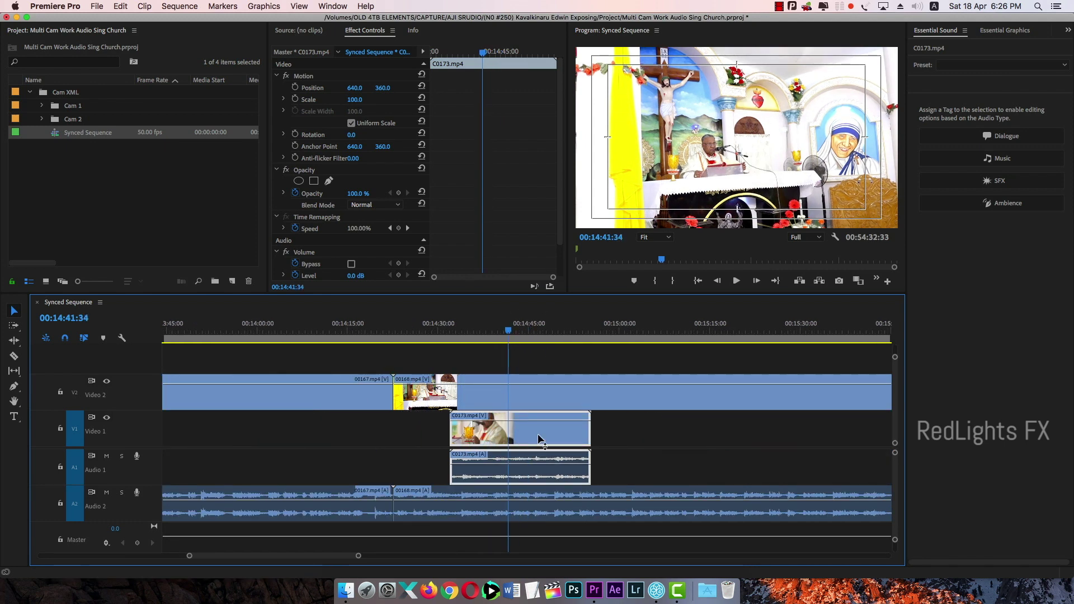
- Hide Video 2, play the overlap from 00:14:38:42 on V1, then show Video 2 again
{"action": "left_click", "coordinate": [107, 382]}
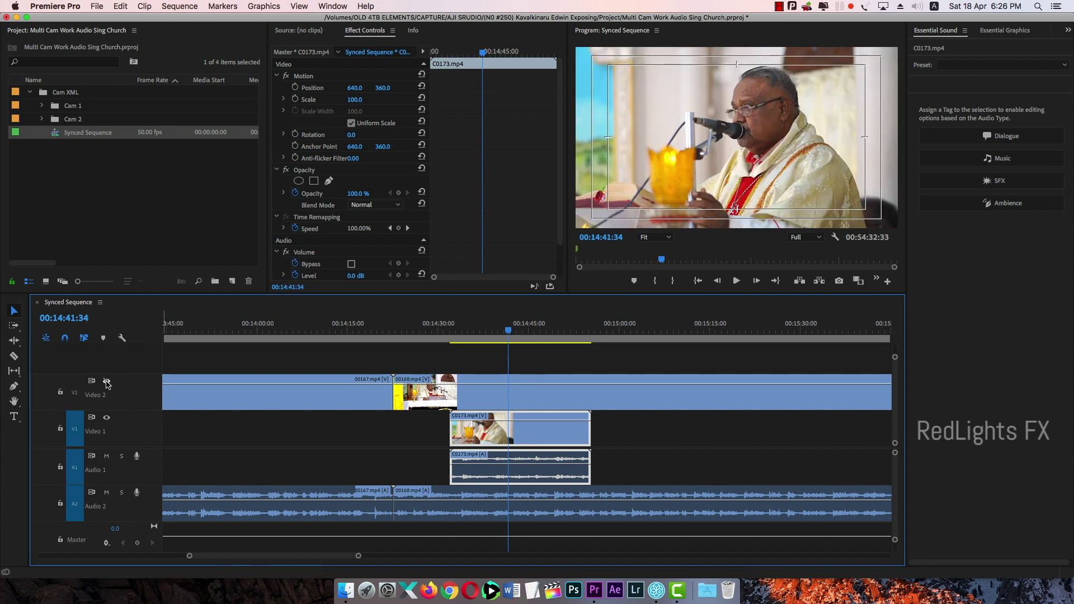
{"action": "left_click", "coordinate": [492, 330]}
{"action": "key", "text": "space"}
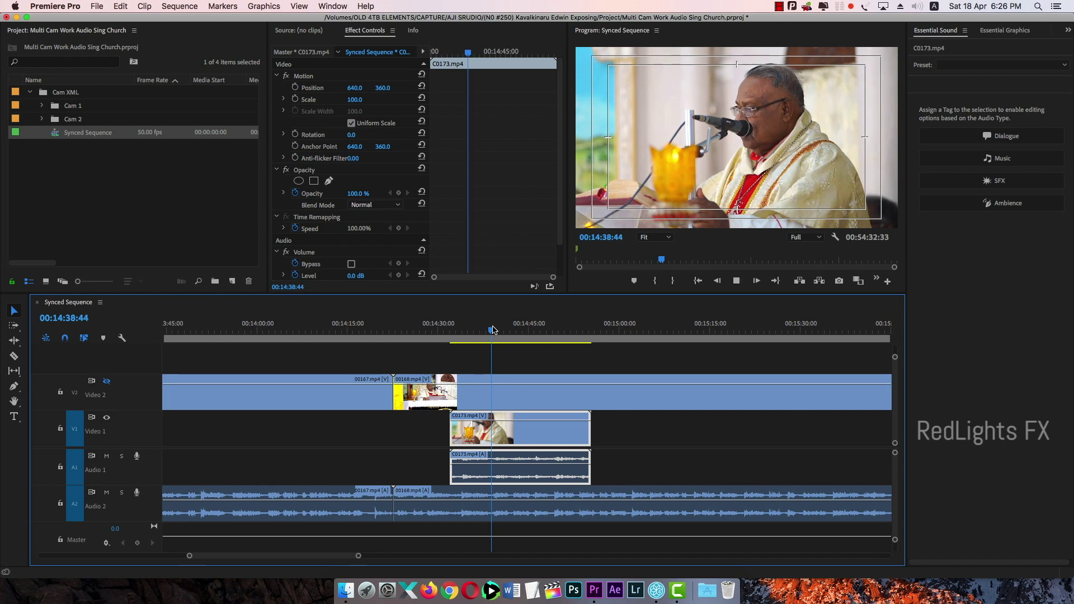
{"action": "key", "text": "space"}
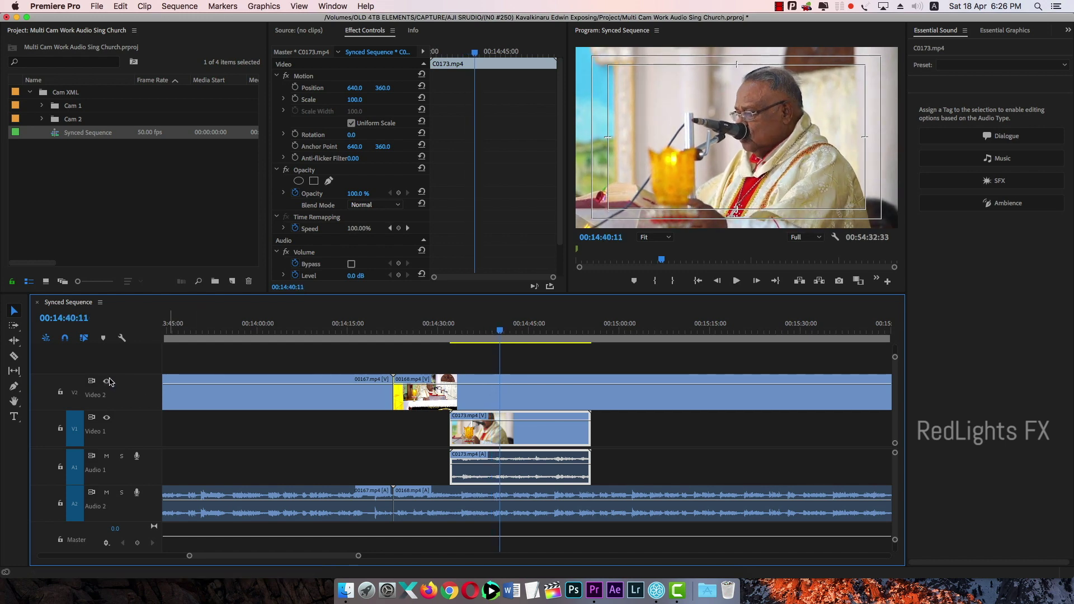
{"action": "left_click", "coordinate": [107, 382]}
{"action": "left_click", "coordinate": [497, 331]}
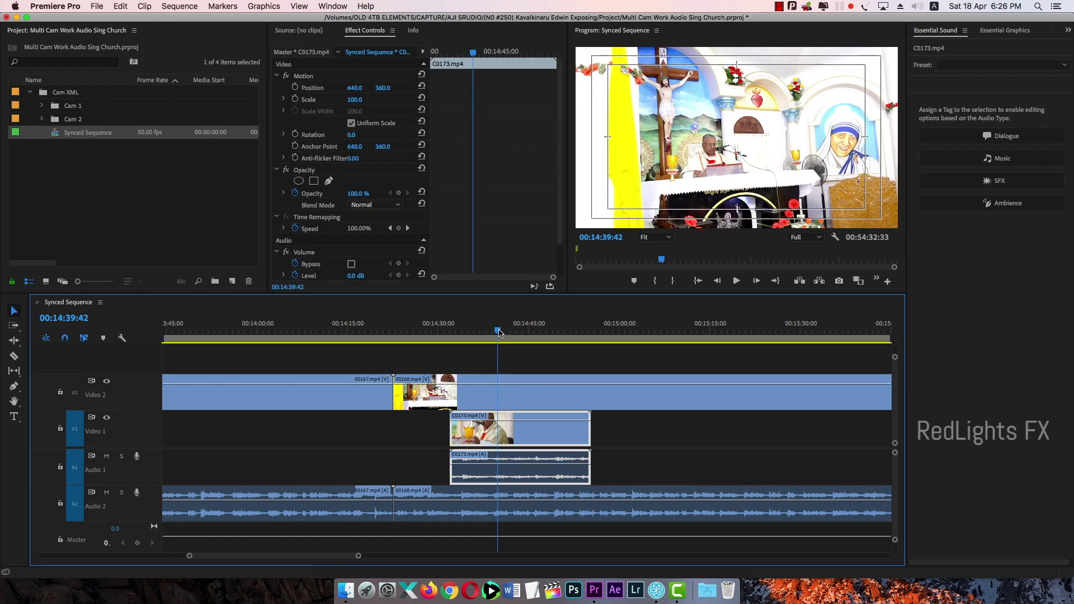
- Fit the whole sequence, then zoom in around 00:38:58:15
{"action": "key", "text": "backslash"}
{"action": "left_click", "coordinate": [603, 331]}
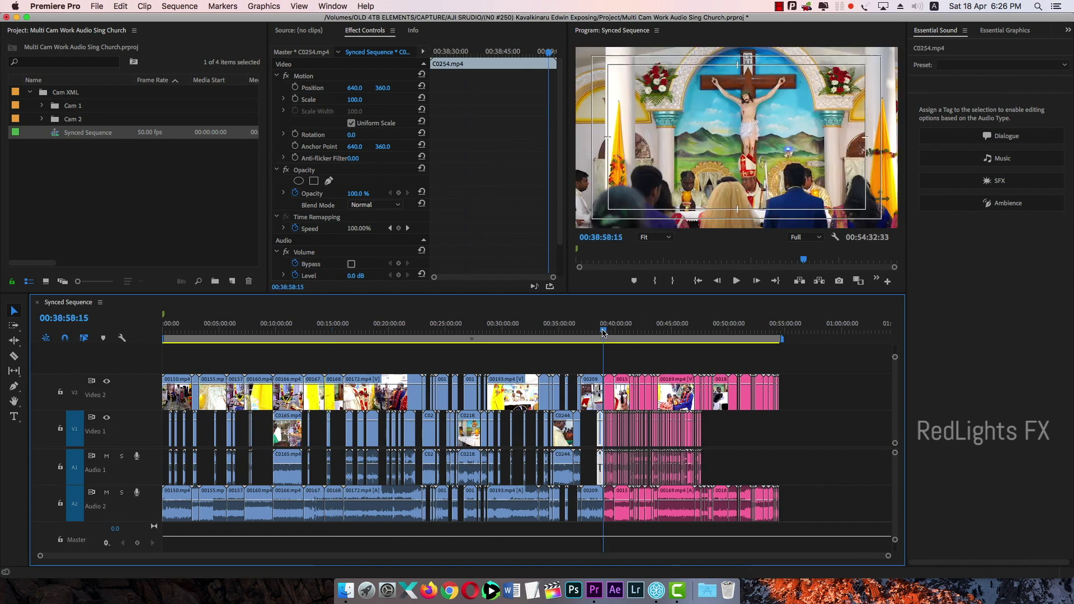
{"action": "key", "text": "equal"}
{"action": "key", "text": "equal"}
{"action": "key", "text": "equal"}
{"action": "key", "text": "equal"}
- Push the unsynchronized clips far right on the timeline and pan the pink clips into view
{"action": "key", "text": "a"}
{"action": "left_click_drag", "start_coordinate": [541, 426], "coordinate": [678, 413]}
{"action": "key", "text": "minus"}
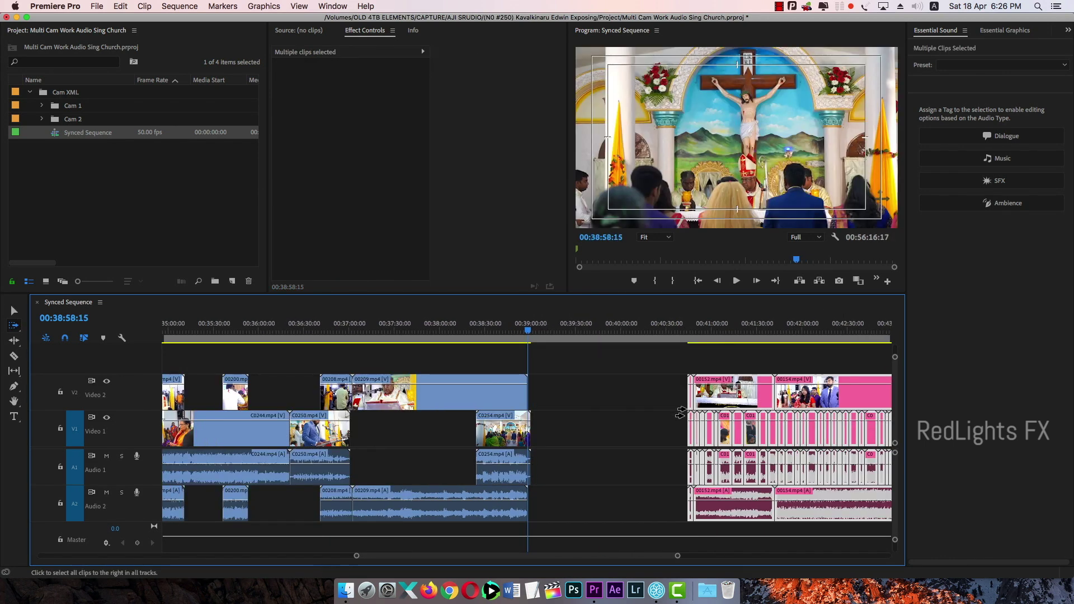
{"action": "key", "text": "minus"}
{"action": "key", "text": "v"}
{"action": "left_click", "coordinate": [623, 363]}
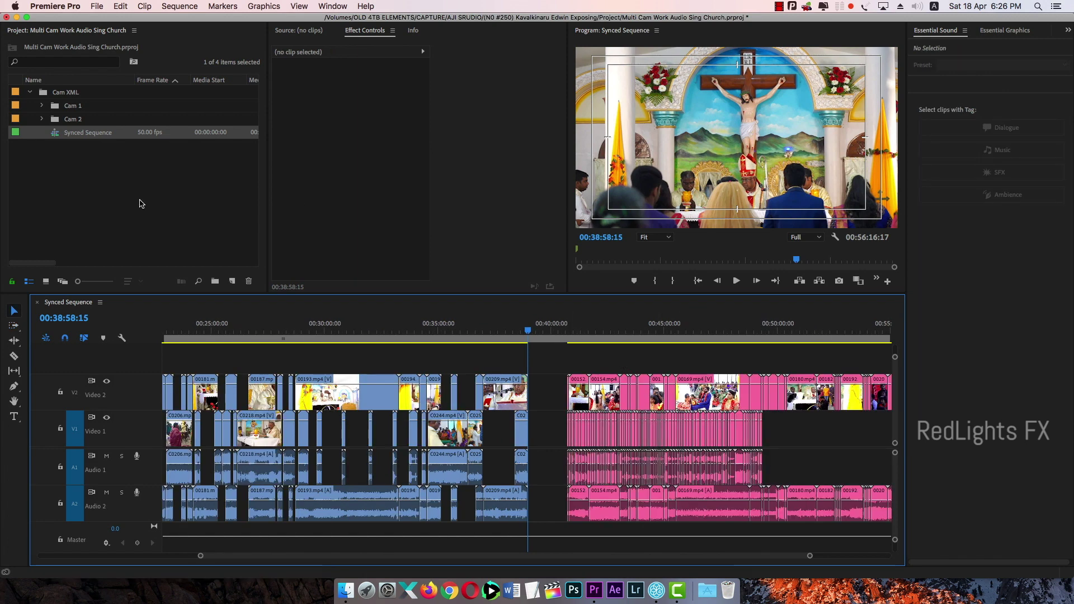
{"action": "left_click", "coordinate": [160, 168]}
{"action": "left_click", "coordinate": [30, 92]}
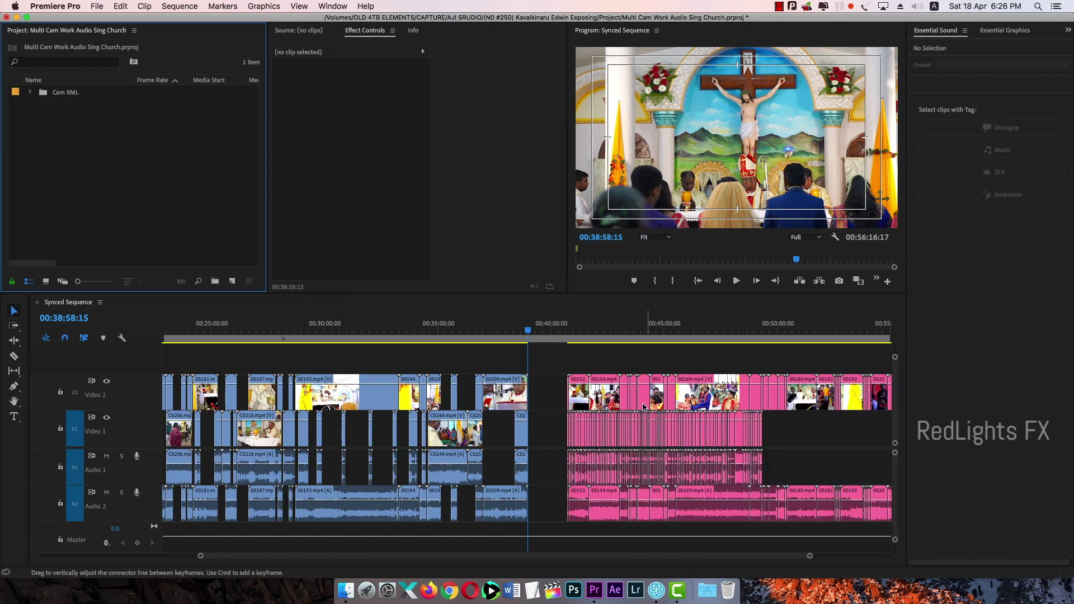
{"action": "left_click", "coordinate": [553, 366]}
{"action": "key", "text": "h"}
{"action": "left_click_drag", "start_coordinate": [643, 372], "coordinate": [521, 431]}
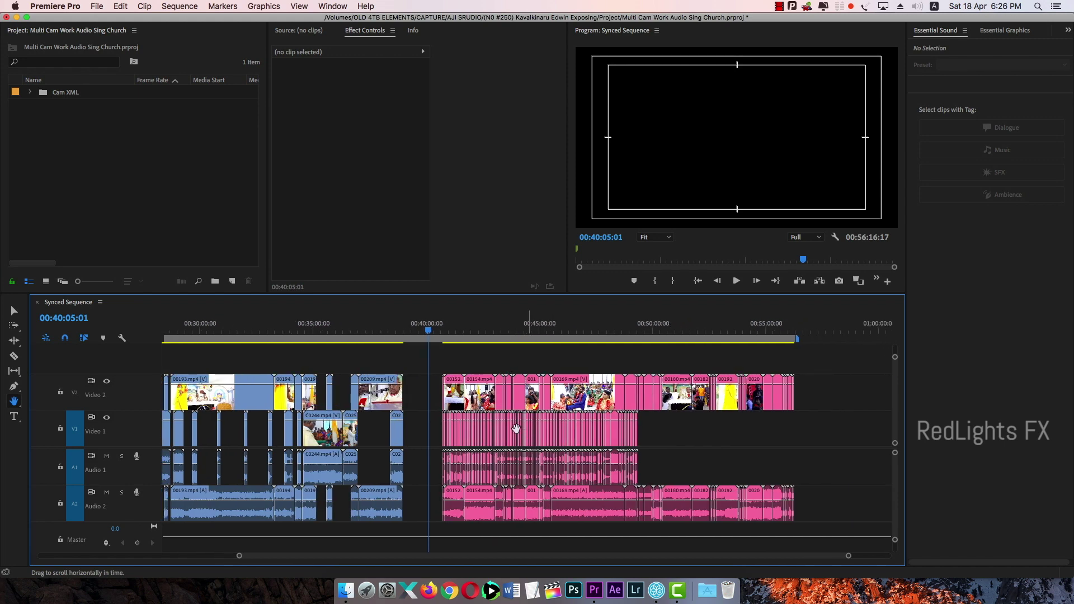
- Create a new project bin named 'XML Miss Clip'
{"action": "left_click", "coordinate": [196, 208]}
{"action": "left_click", "coordinate": [215, 281]}
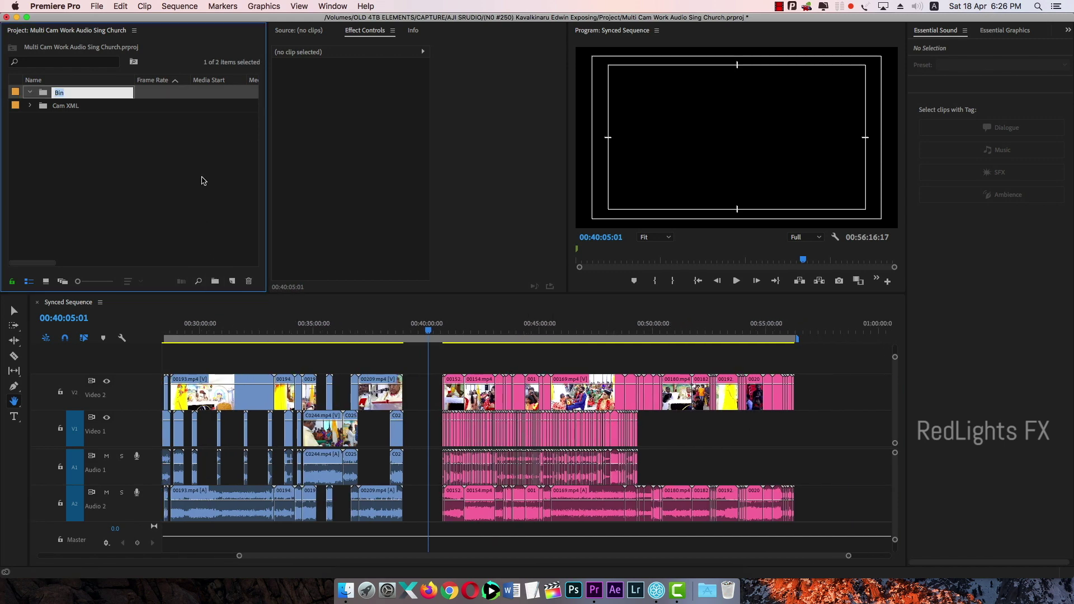
{"action": "type", "text": "XML Miss Clip"}
{"action": "key", "text": "Return"}
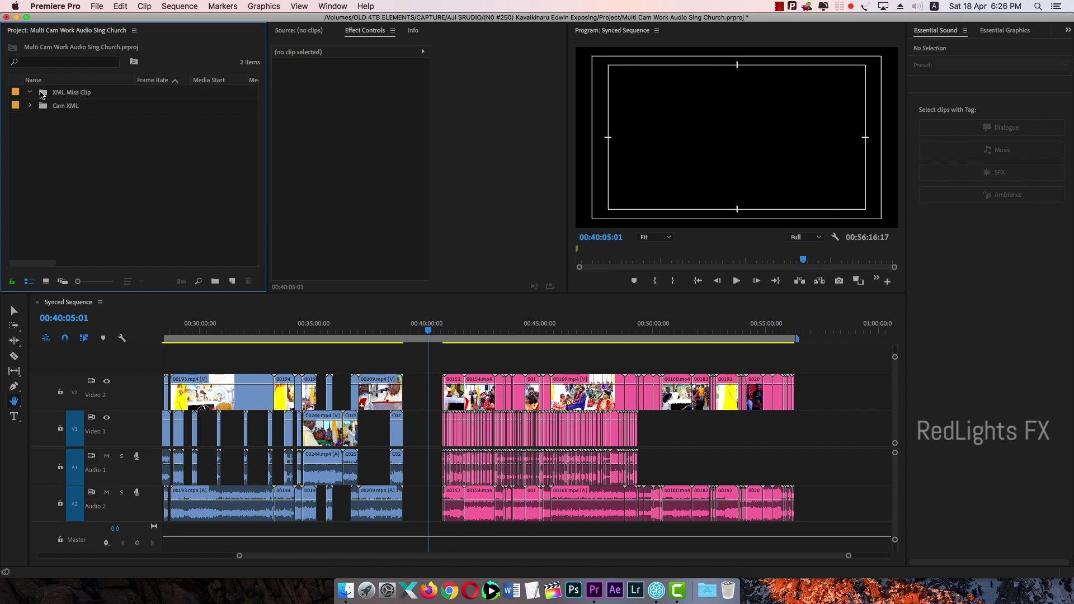
- Add two sub-bins, 'Cam 1' and 'Cm 2', inside XML Miss Clip
{"action": "left_click", "coordinate": [214, 280]}
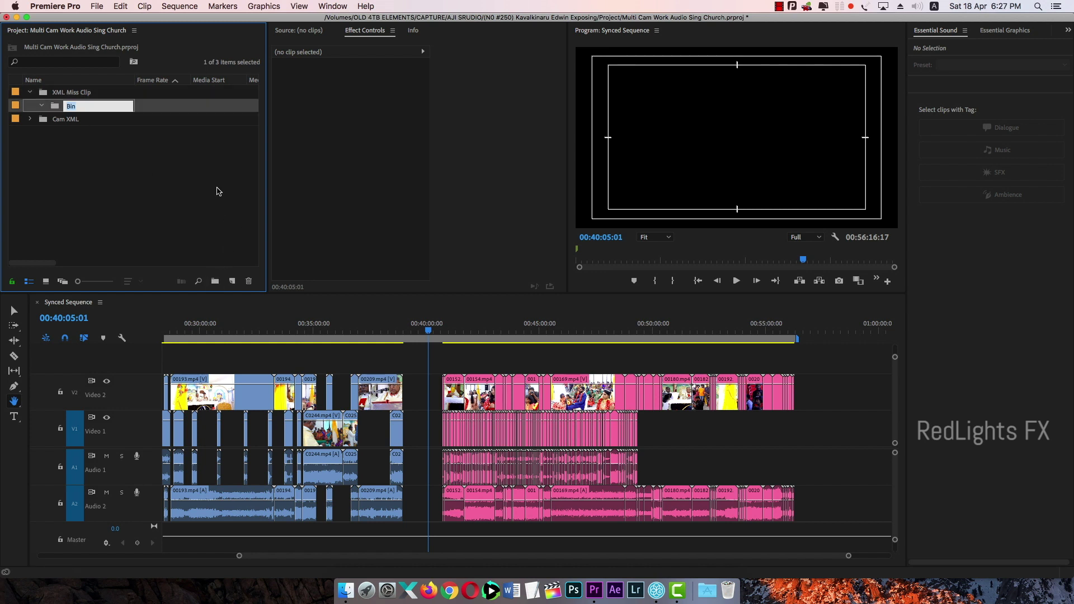
{"action": "type", "text": "Cam 1"}
{"action": "key", "text": "Return"}
{"action": "left_click", "coordinate": [82, 93]}
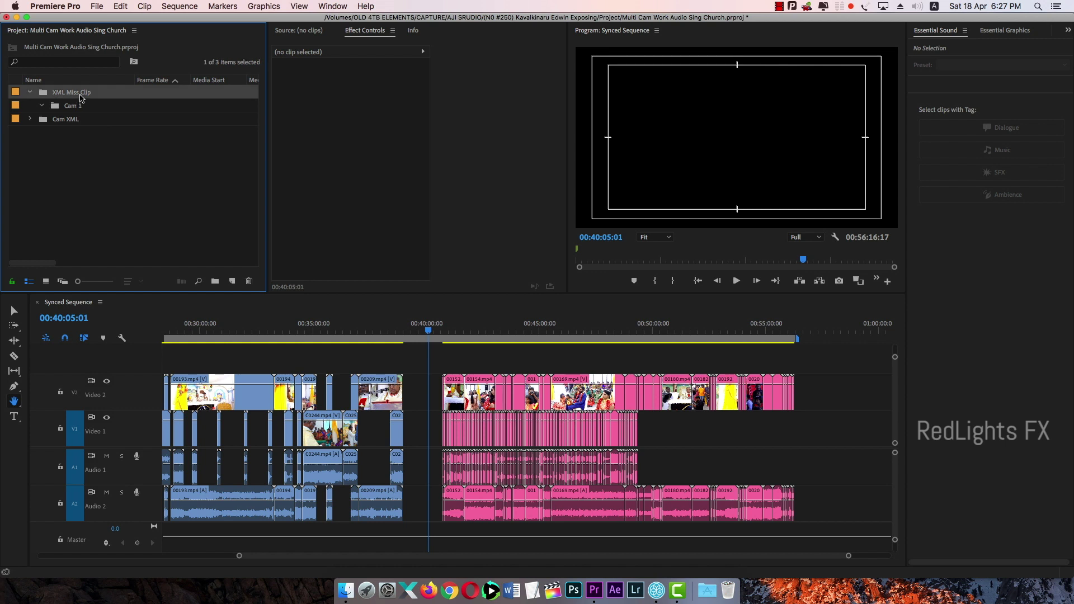
{"action": "left_click", "coordinate": [215, 281]}
{"action": "type", "text": "Cm 2"}
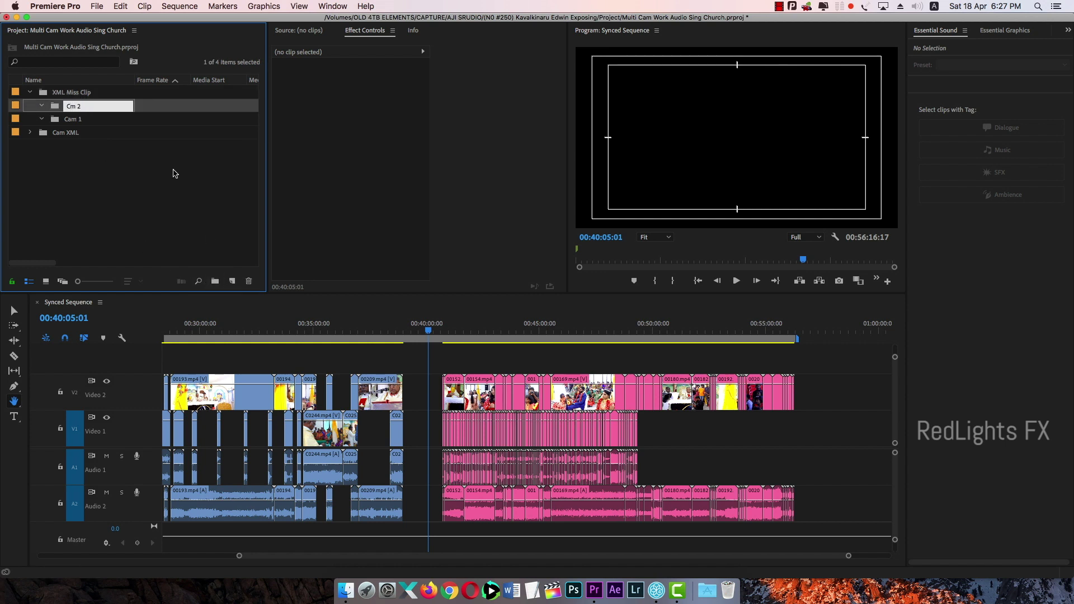
{"action": "left_click", "coordinate": [175, 173]}
- Move the pink Video 1/Audio 1 clips into the Cam 1 bin and check its contents
{"action": "key", "text": "v"}
{"action": "left_click_drag", "start_coordinate": [702, 430], "coordinate": [421, 451]}
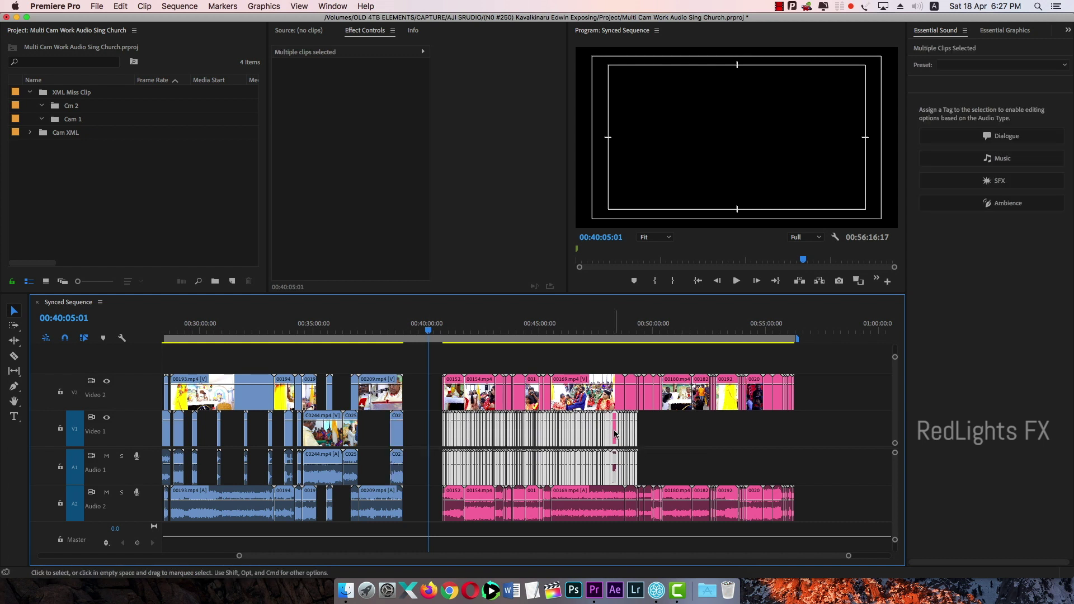
{"action": "left_click_drag", "start_coordinate": [182, 189], "coordinate": [73, 121]}
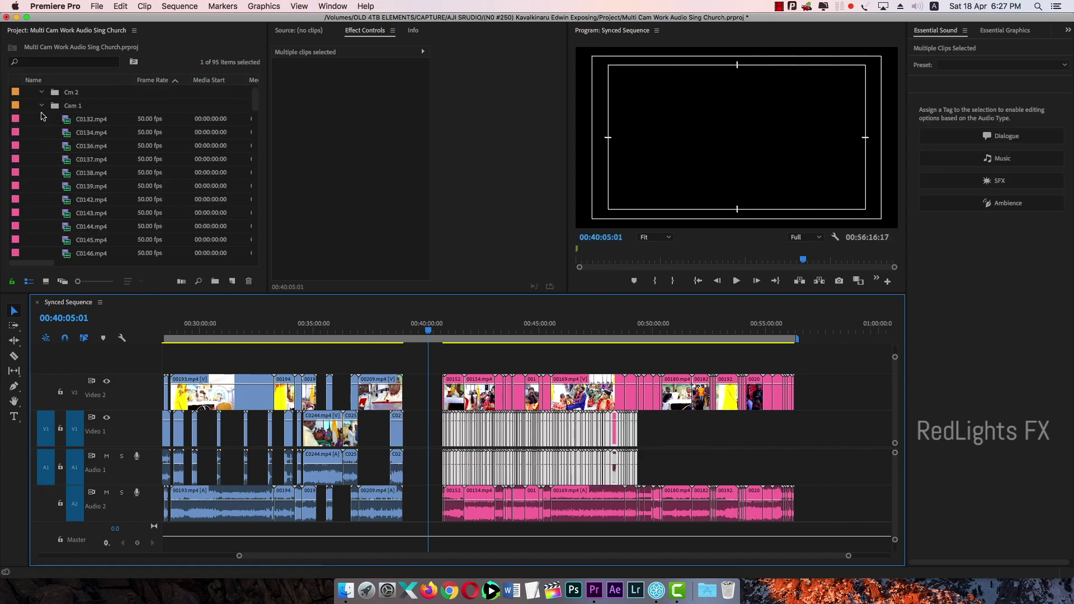
{"action": "left_click", "coordinate": [41, 106]}
{"action": "left_click", "coordinate": [41, 119]}
{"action": "left_click", "coordinate": [41, 119]}
- Move the pink Video 2/Audio 2 clips into Cm 2, then delete all pink clips from the timeline
{"action": "left_click_drag", "start_coordinate": [823, 363], "coordinate": [438, 370]}
{"action": "left_click_drag", "start_coordinate": [479, 414], "coordinate": [76, 112]}
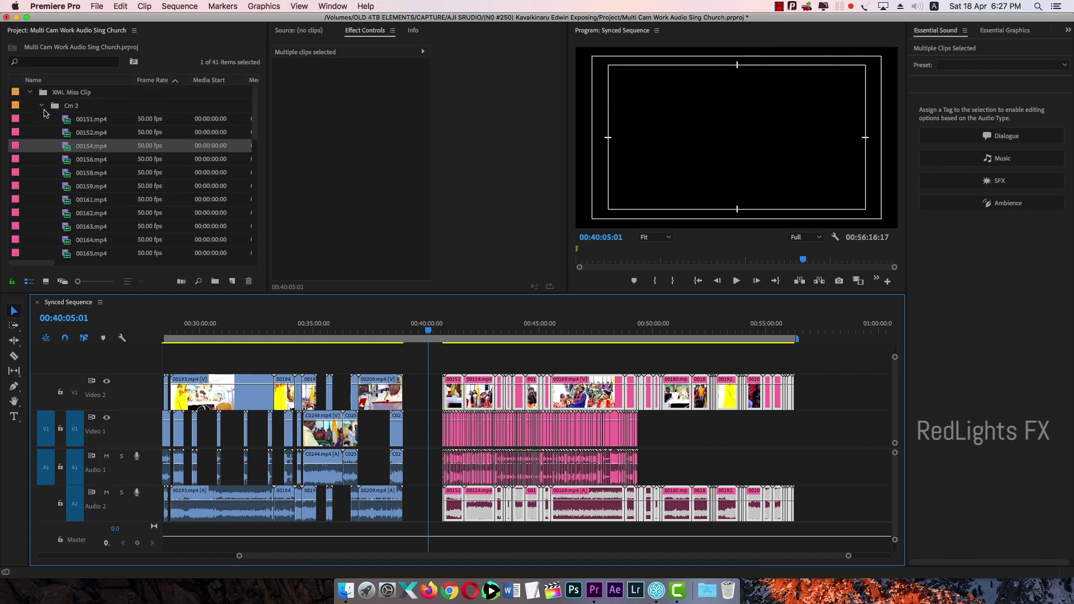
{"action": "left_click", "coordinate": [42, 106]}
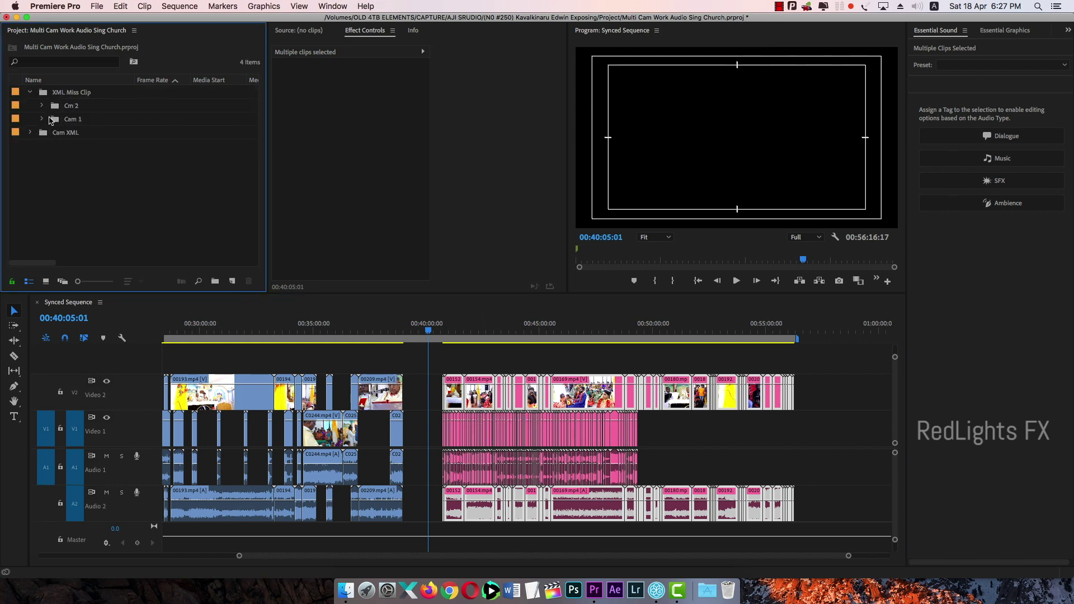
{"action": "left_click", "coordinate": [41, 105]}
{"action": "left_click", "coordinate": [41, 106]}
{"action": "left_click_drag", "start_coordinate": [422, 356], "coordinate": [811, 516]}
{"action": "key", "text": "Delete"}
- Zoom into the overlapping clips near 00:12:39 and scrub to where the overlap begins
{"action": "left_click", "coordinate": [420, 334]}
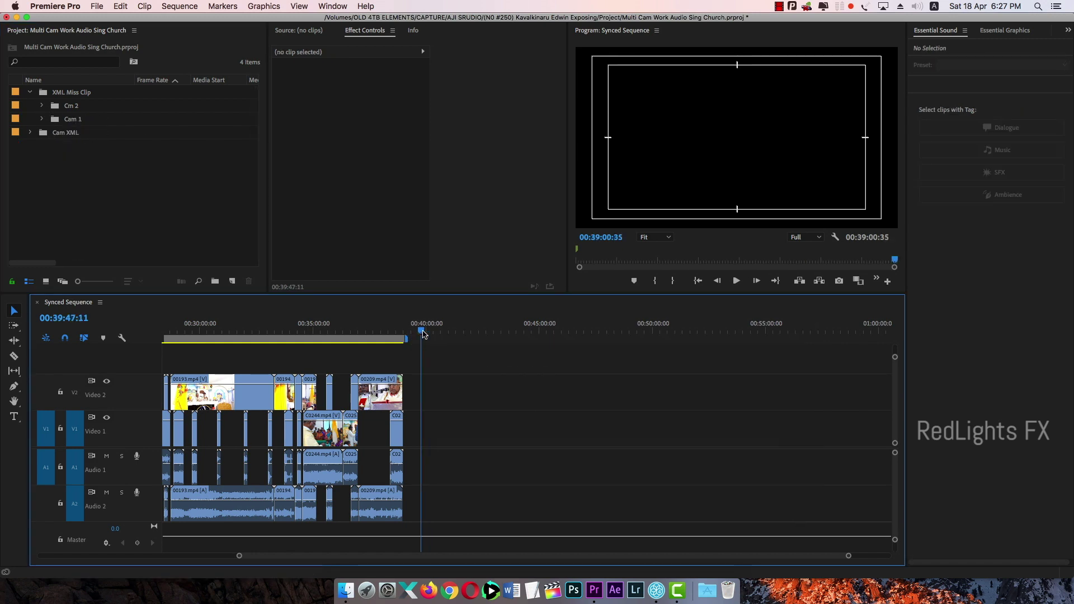
{"action": "key", "text": "backslash"}
{"action": "left_click", "coordinate": [368, 335]}
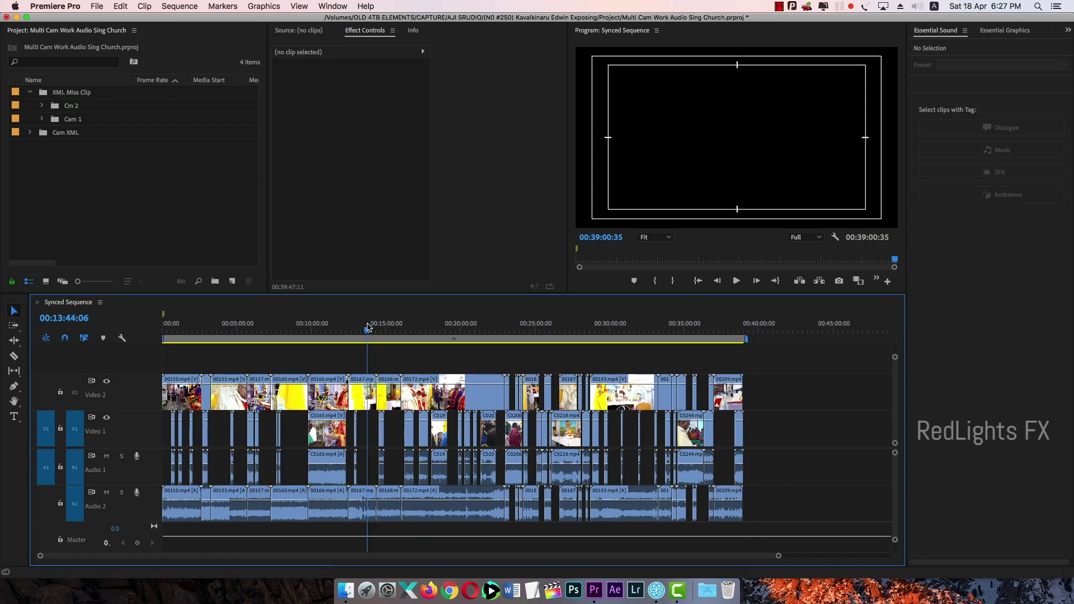
{"action": "key", "text": "equal"}
{"action": "key", "text": "equal"}
{"action": "key", "text": "equal"}
{"action": "key", "text": "equal"}
{"action": "key", "text": "equal"}
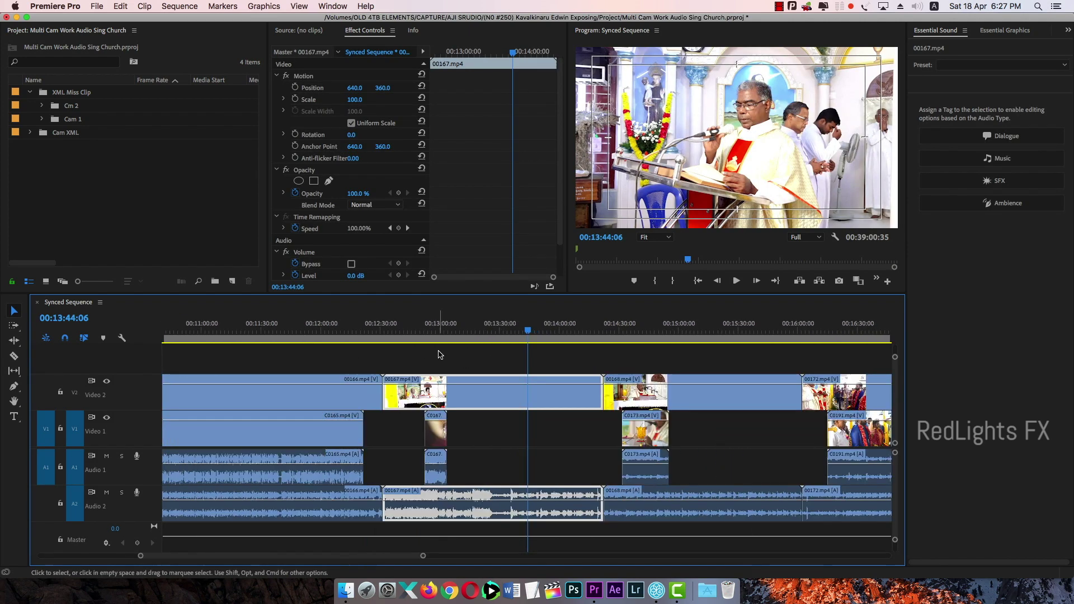
{"action": "left_click", "coordinate": [464, 331]}
{"action": "key", "text": "="}
{"action": "left_click_drag", "start_coordinate": [464, 330], "coordinate": [644, 344]}
- Razor 00167.mp4 on Video 2 at the playhead and delete the earlier overlapping piece
{"action": "key", "text": "super+k"}
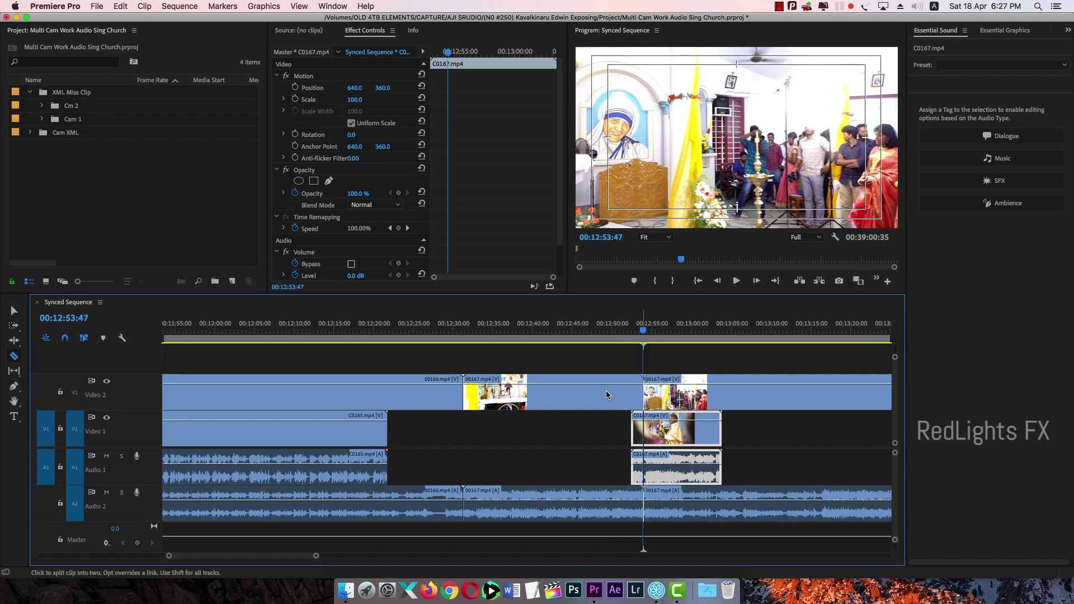
{"action": "left_click", "coordinate": [604, 394]}
{"action": "key", "text": "Delete"}
{"action": "key", "text": "super+z"}
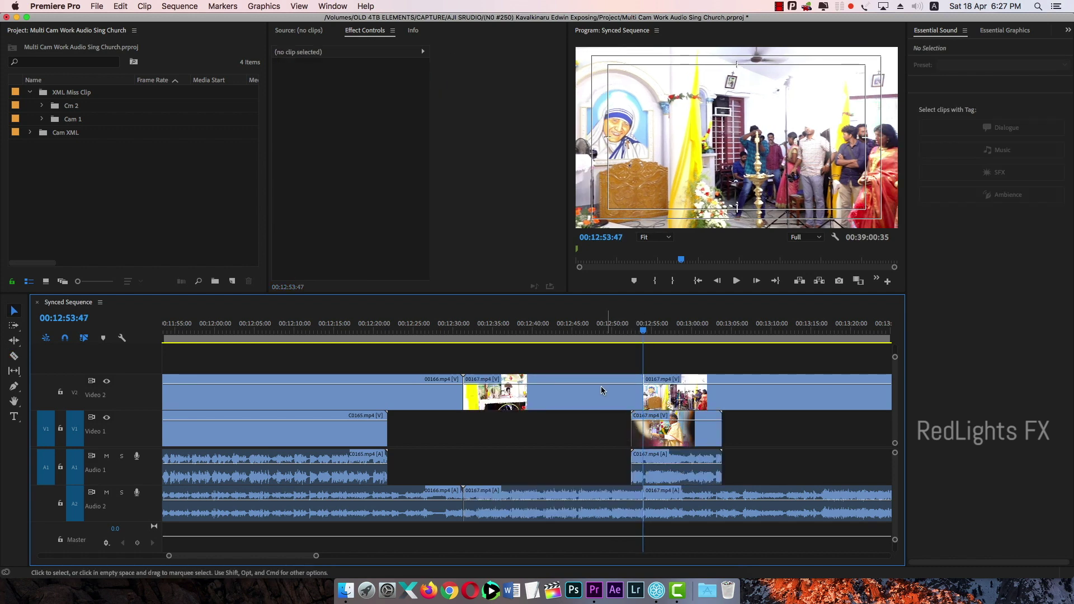
{"action": "key", "text": "Delete"}
- Play back across the cut twice to verify the trim
{"action": "left_click_drag", "start_coordinate": [615, 335], "coordinate": [633, 340]}
{"action": "key", "text": "space"}
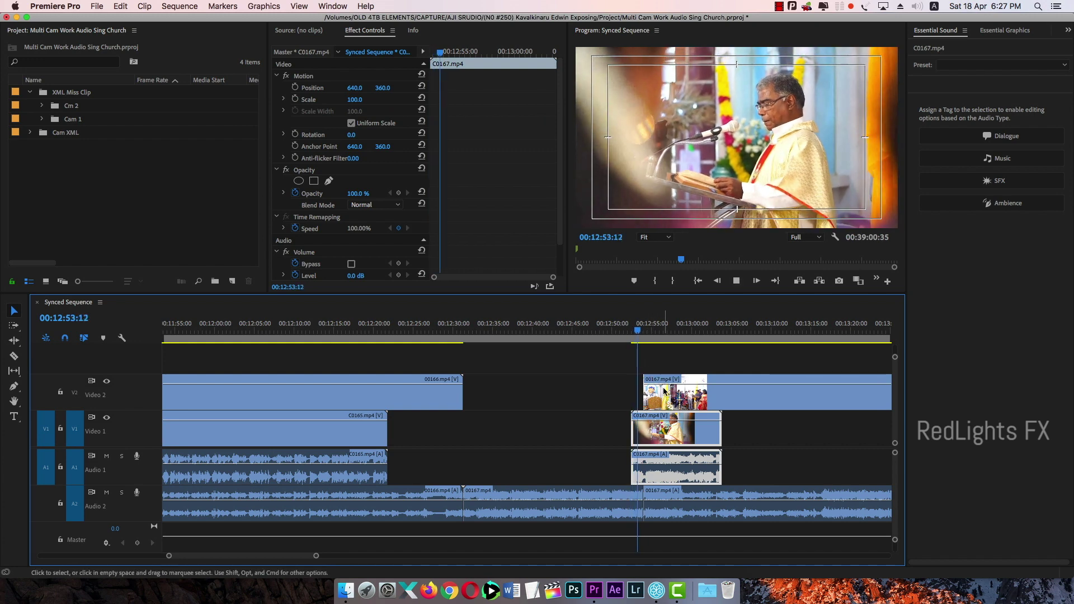
{"action": "left_click", "coordinate": [642, 328]}
{"action": "key", "text": "space"}
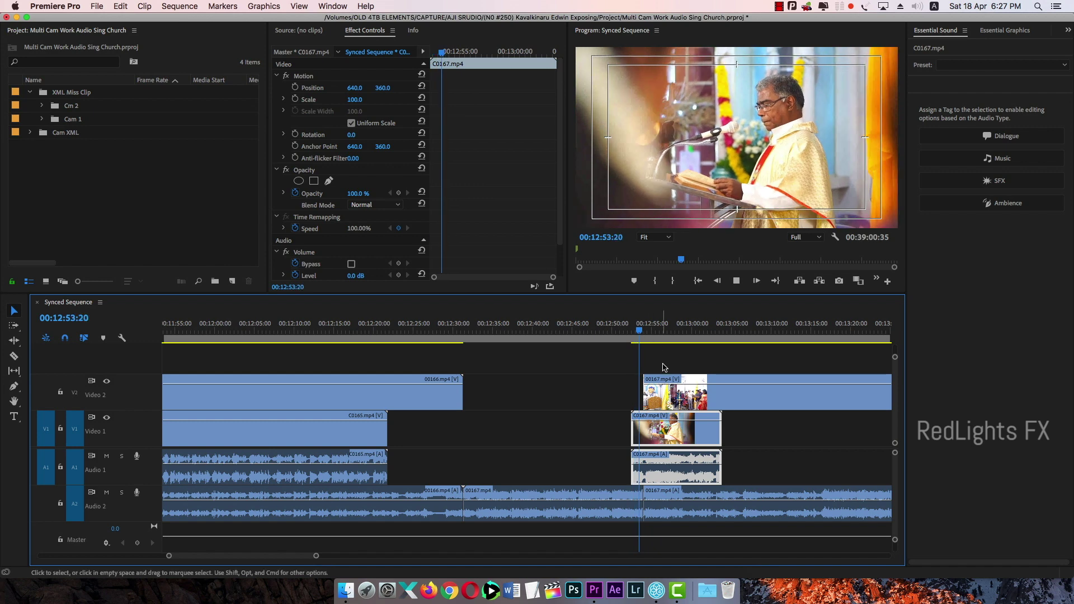
{"action": "left_click", "coordinate": [599, 370]}
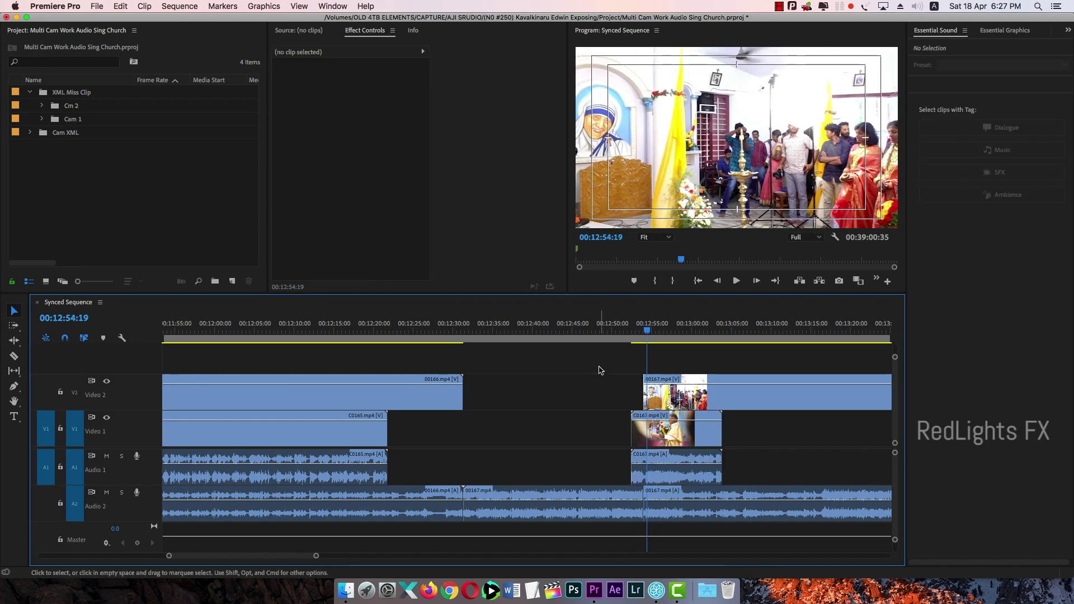
- Zoom out and review the whole sequence from the first clip 00150.mp4 to the last clip C0254
{"action": "key", "text": "minus"}
{"action": "key", "text": "minus"}
{"action": "key", "text": "minus"}
{"action": "key", "text": "minus"}
{"action": "key", "text": "minus"}
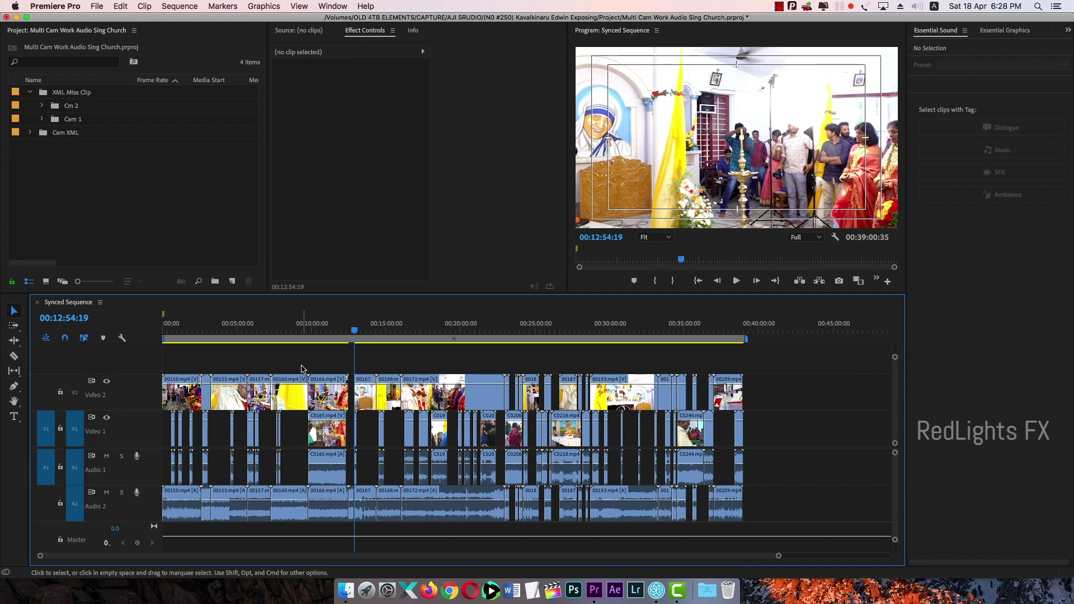
{"action": "left_click", "coordinate": [171, 391]}
{"action": "key", "text": "Home"}
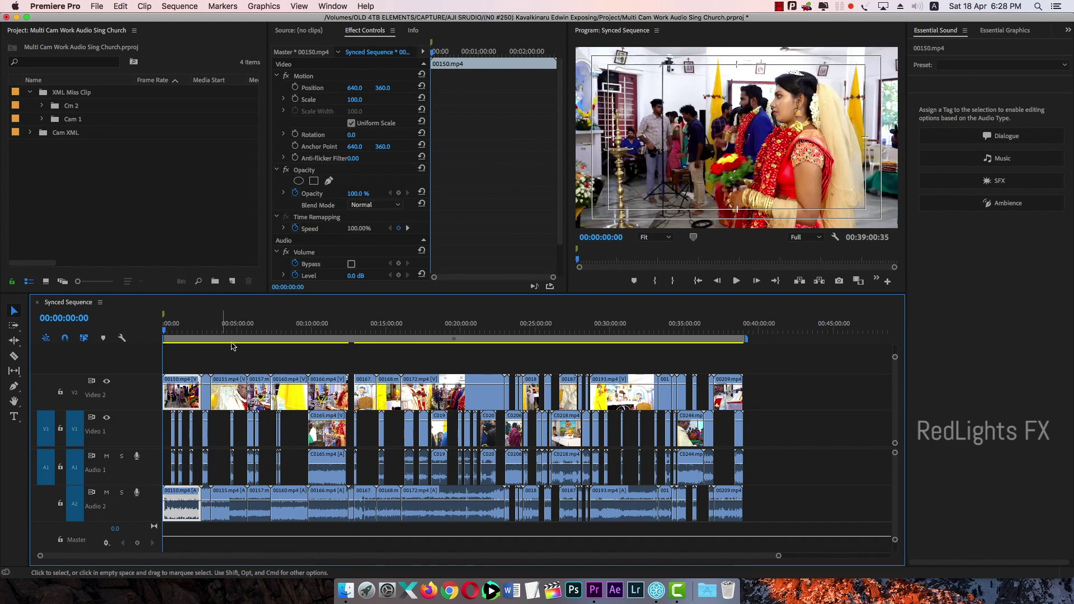
{"action": "key", "text": "End"}
{"action": "key", "text": "Up"}
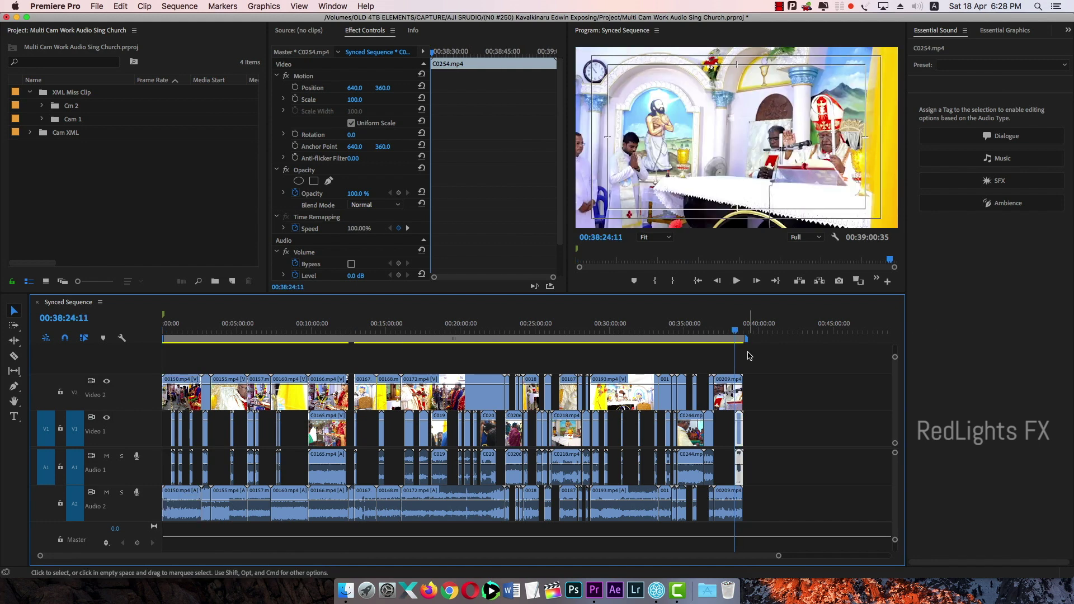